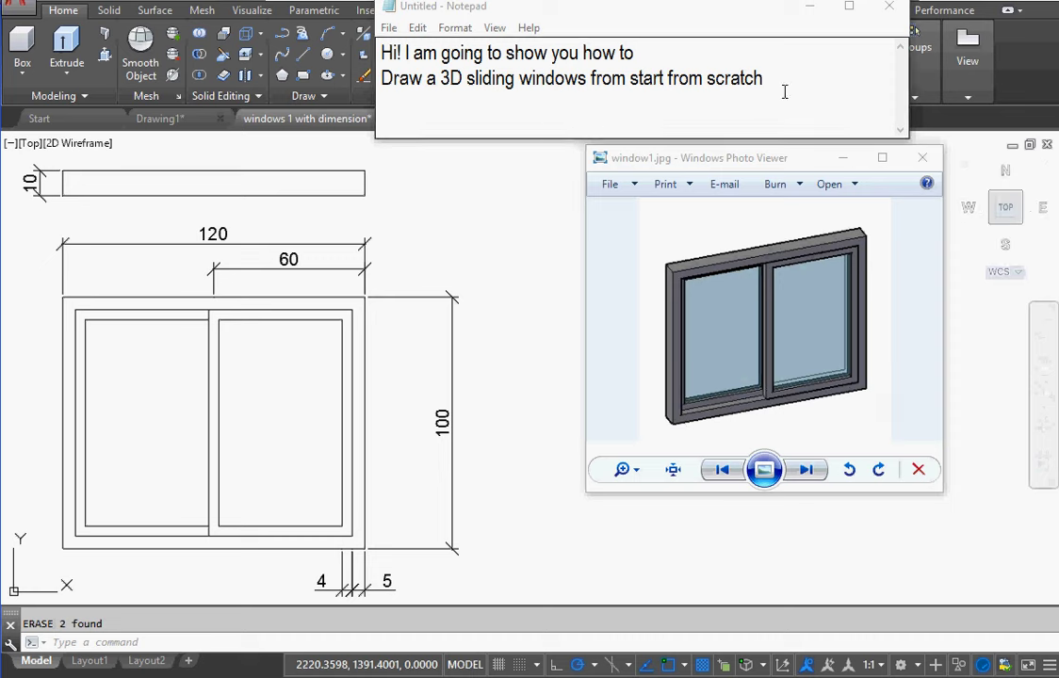
Step: Minimize the intro notes and reference window photo to reveal the dimensioned 120 × 100 plan
left_click_drag(765, 83, 380, 53)
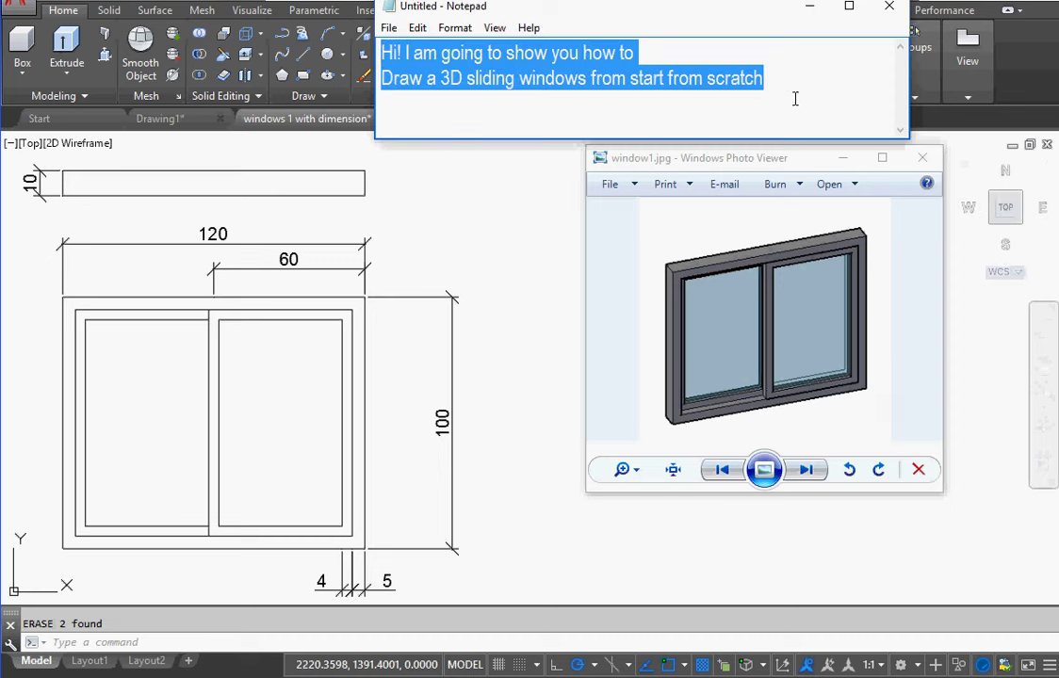
left_click(808, 78)
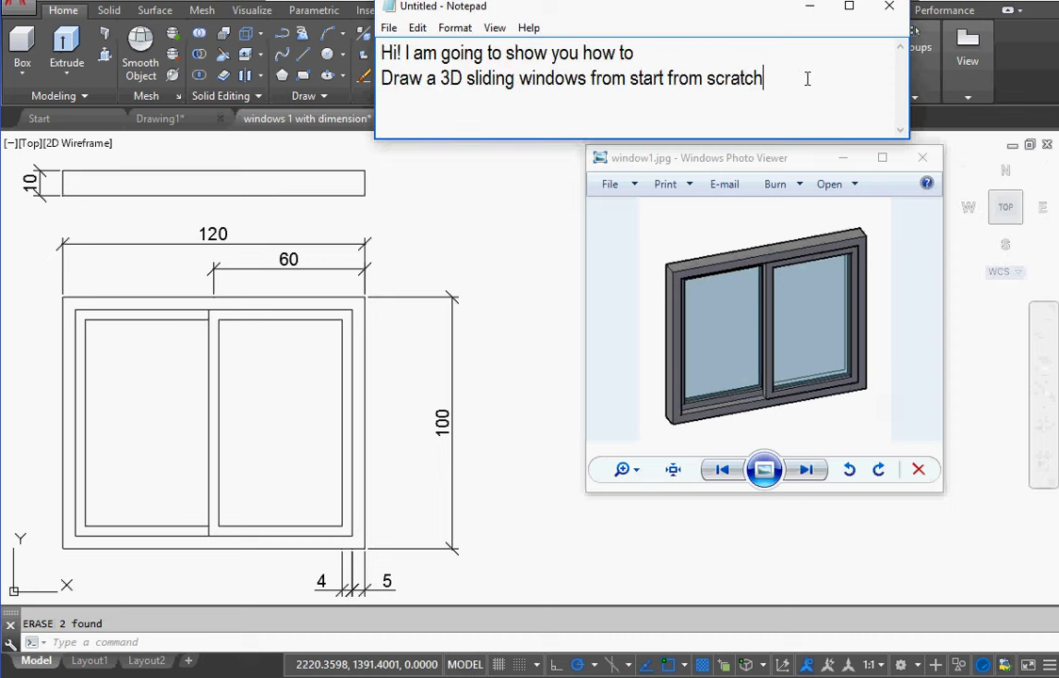
left_click(812, 9)
left_click(845, 161)
type("rec")
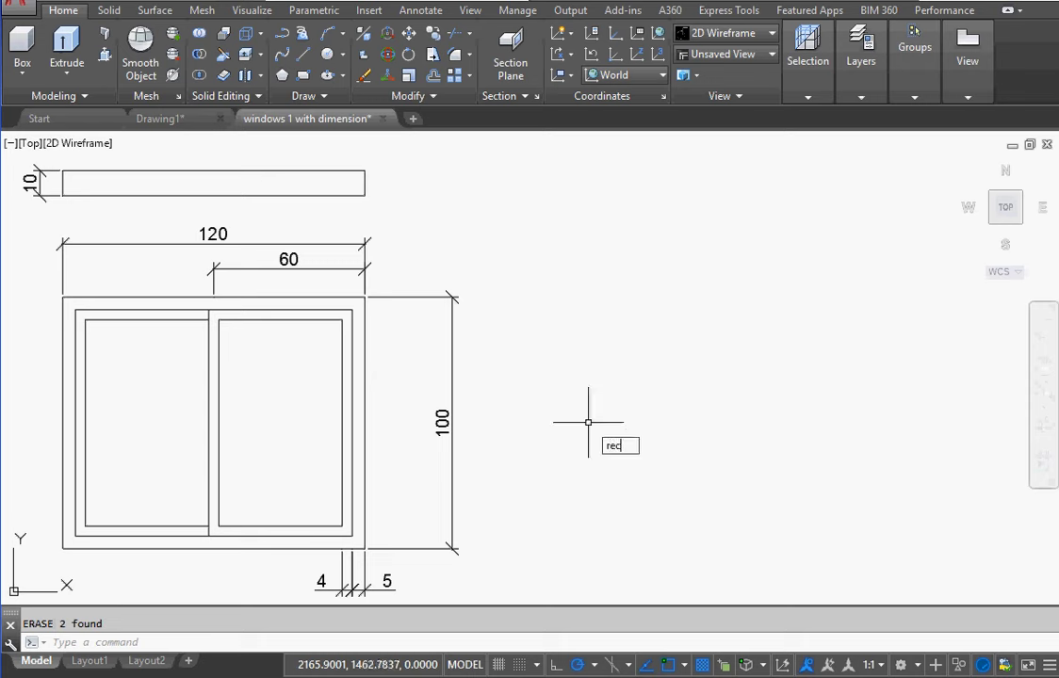
Step: Draw a 120 by 100 rectangle to the right of the plan
key("Return")
left_click(542, 530)
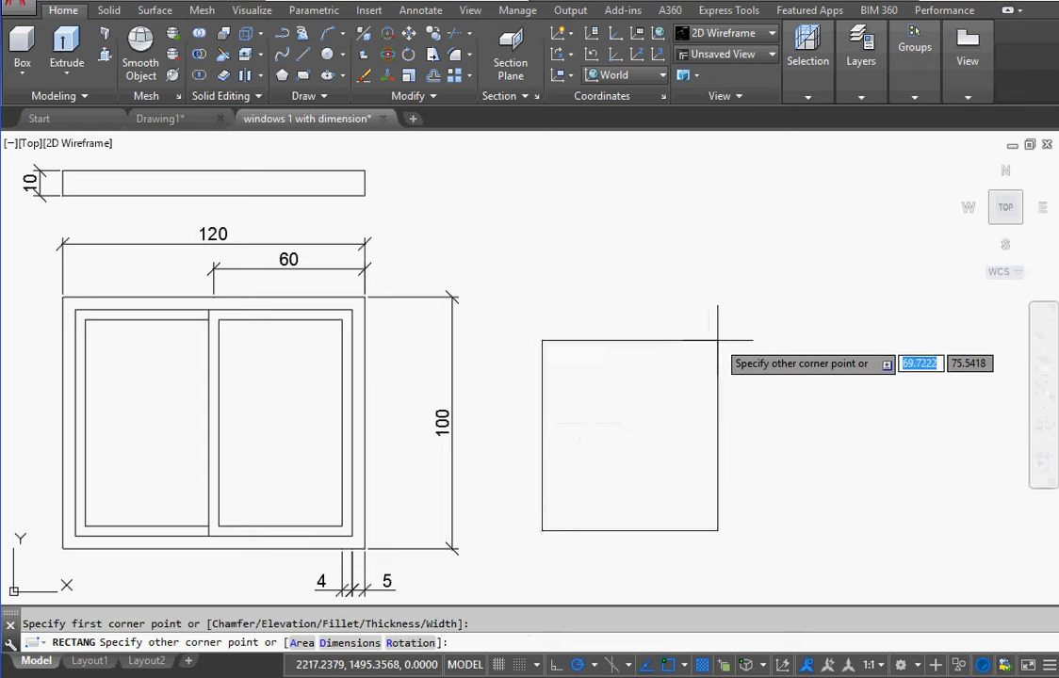
type("0")
key("Tab")
type("1")
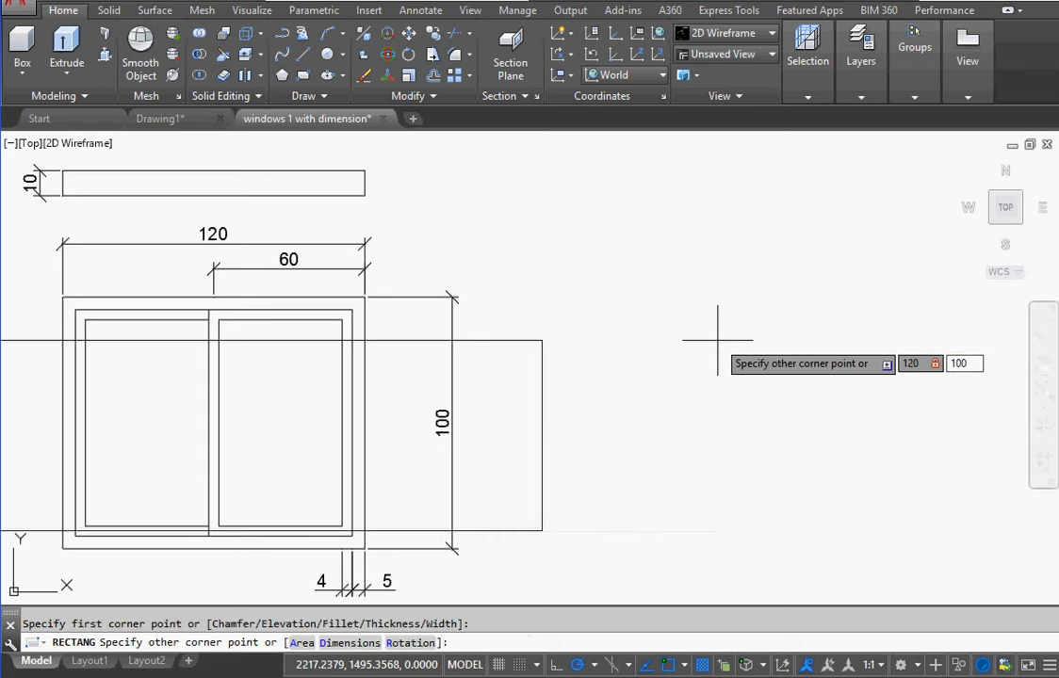
key("Return")
key("Return")
type("5")
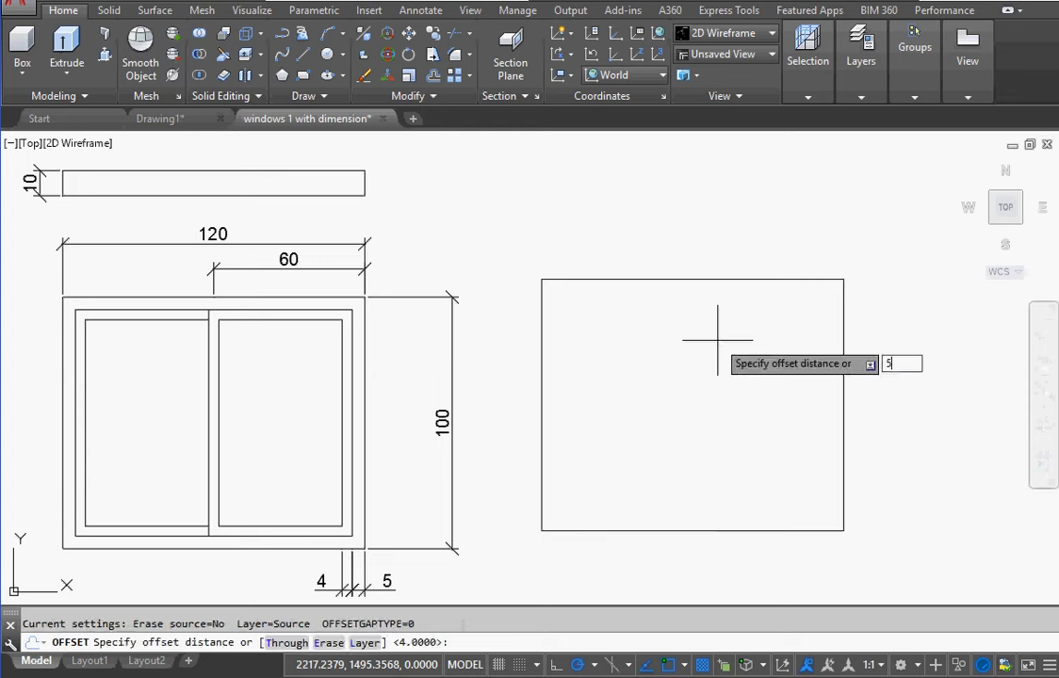
Step: Offset the rectangle inward by 5, then offset the new inner outline inward by 4
key("Return")
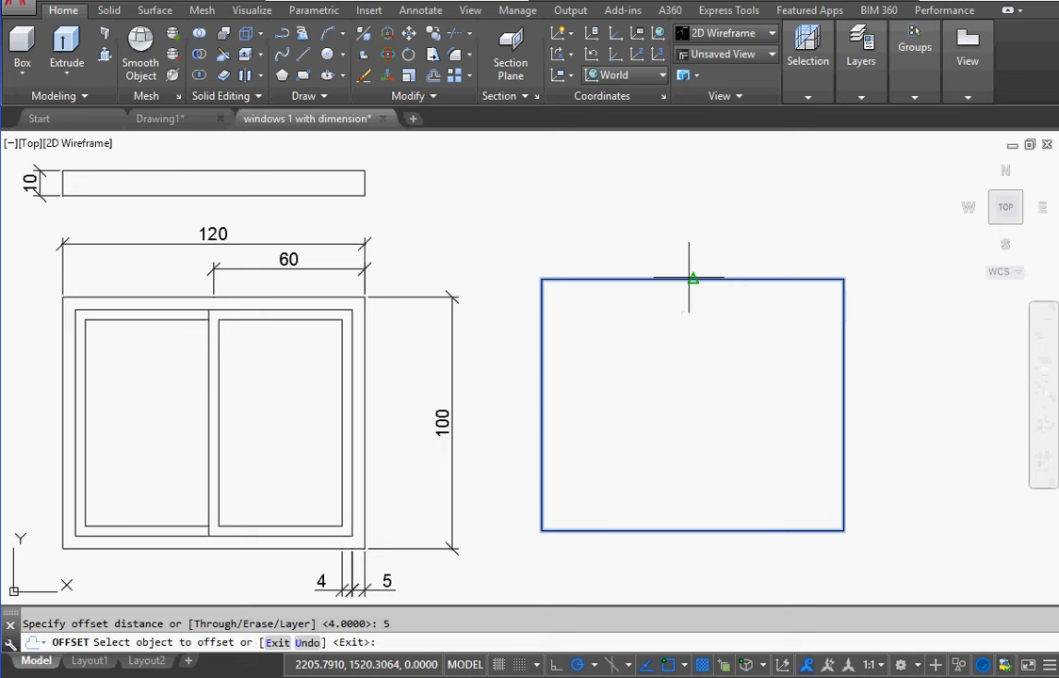
left_click(688, 278)
left_click(693, 377)
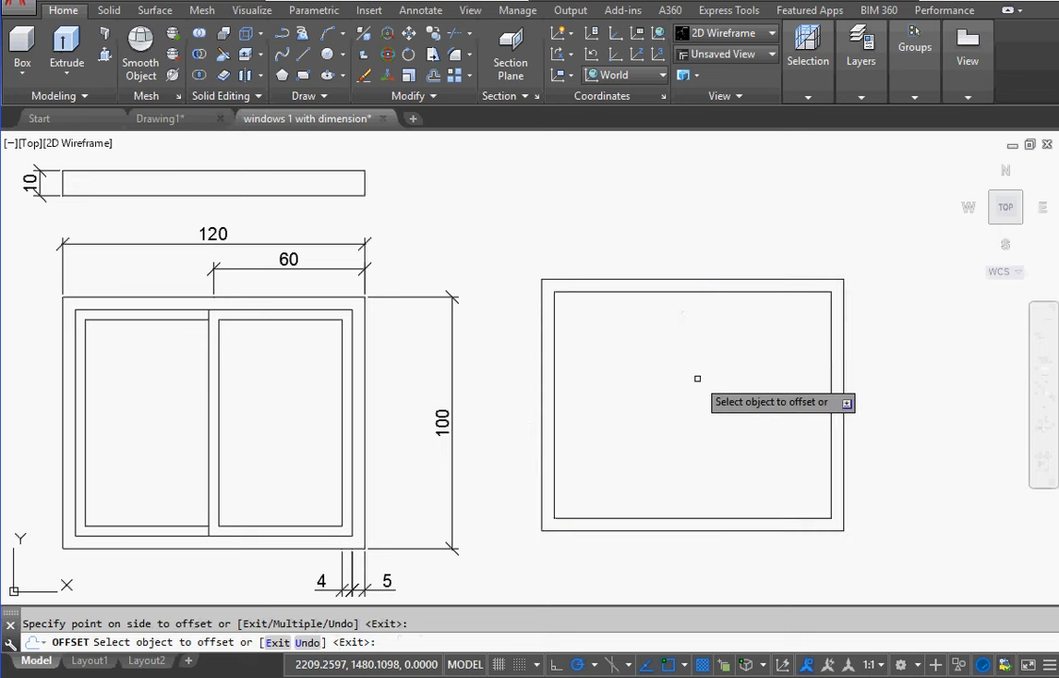
key("Return")
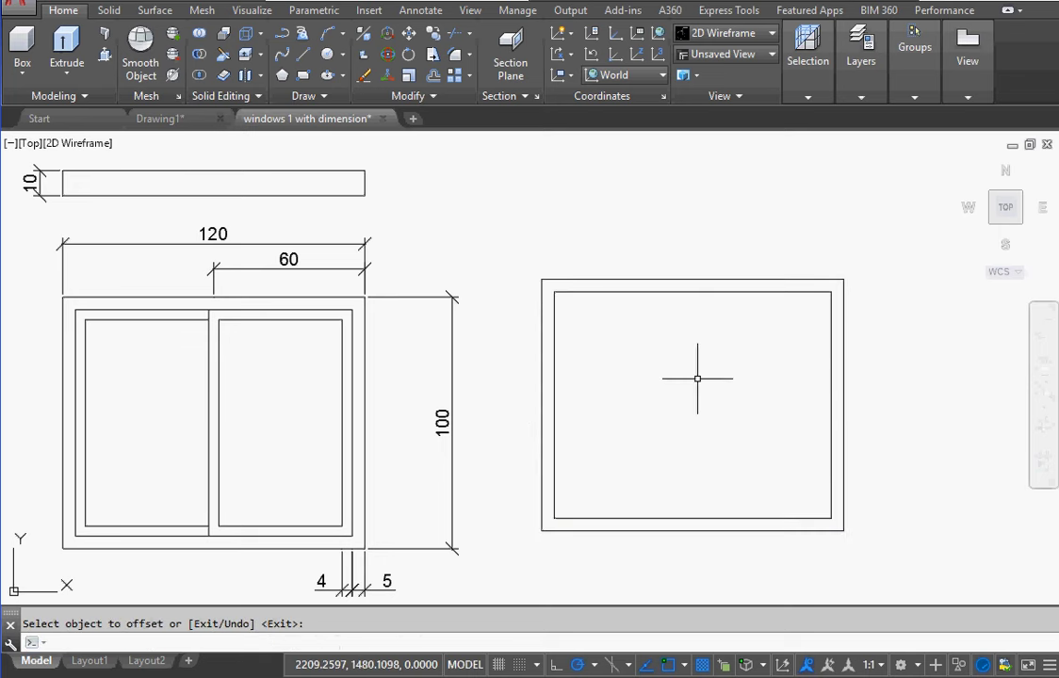
key("Return")
type("4")
key("Return")
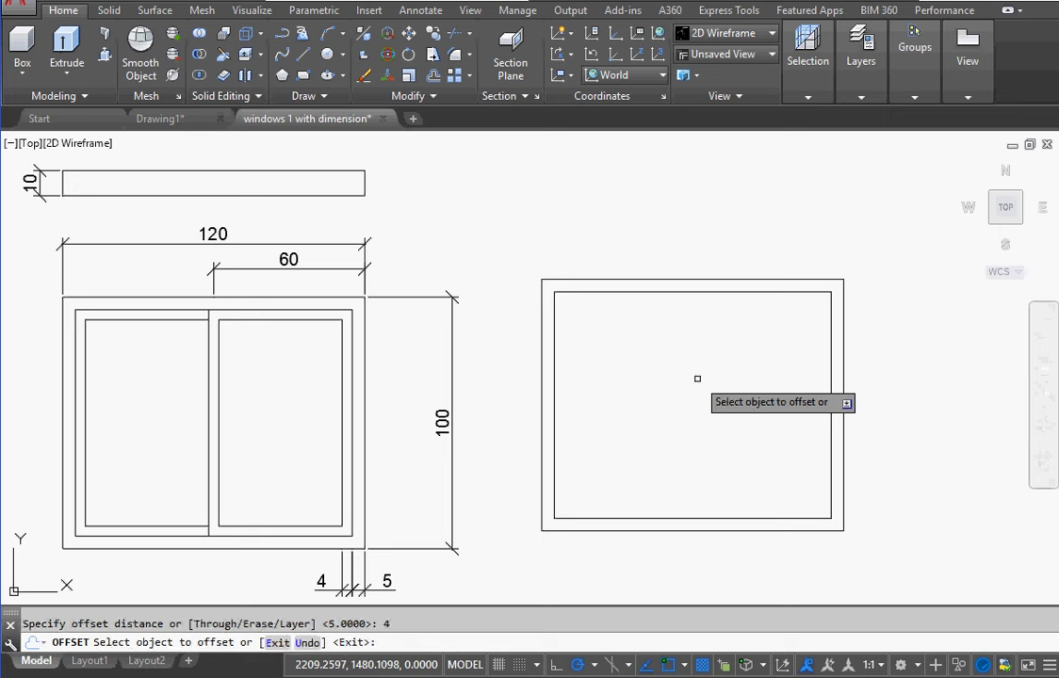
left_click(660, 291)
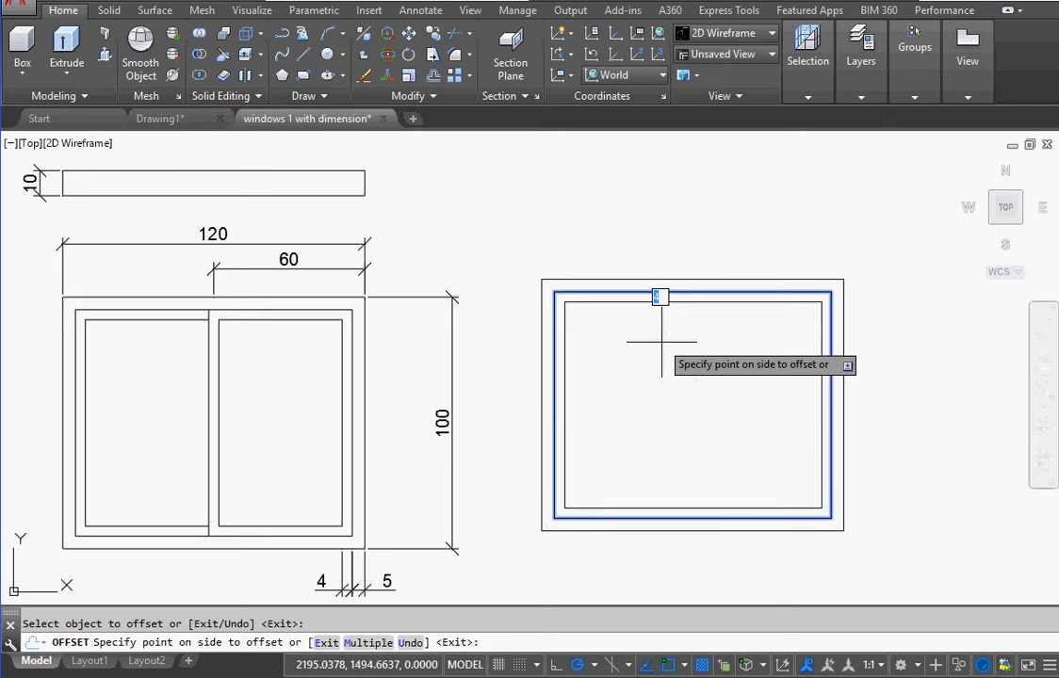
left_click(662, 341)
key("Return")
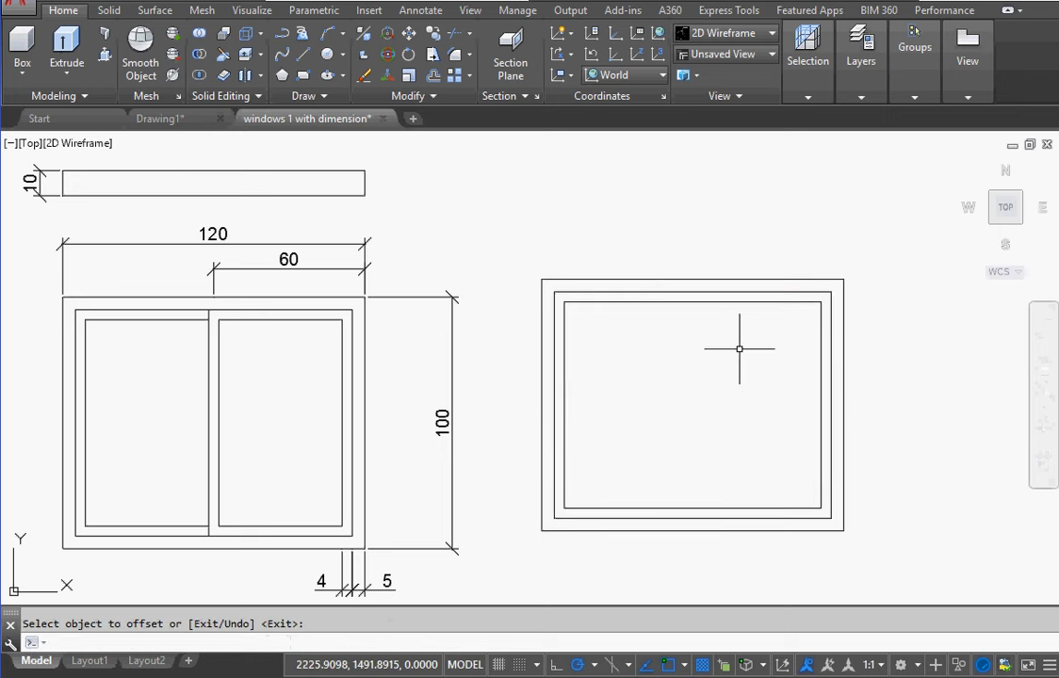
key("Return")
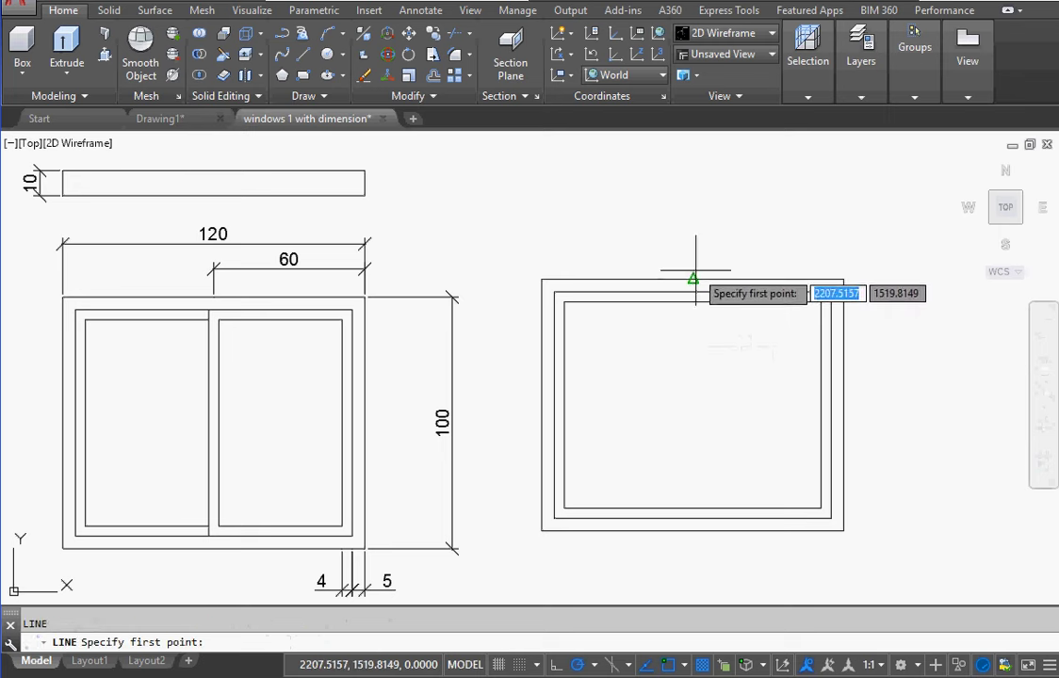
Step: Draw a vertical divider from the top edge to the bottom midpoint and offset it 4 to the right
left_click(692, 280)
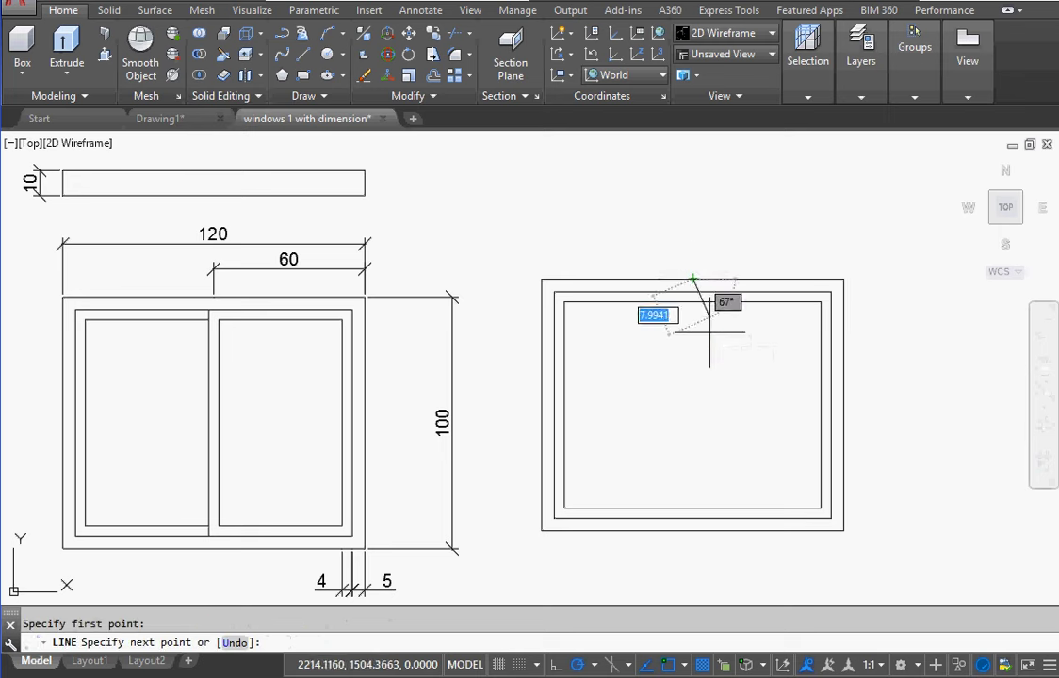
left_click(693, 518)
key("Return")
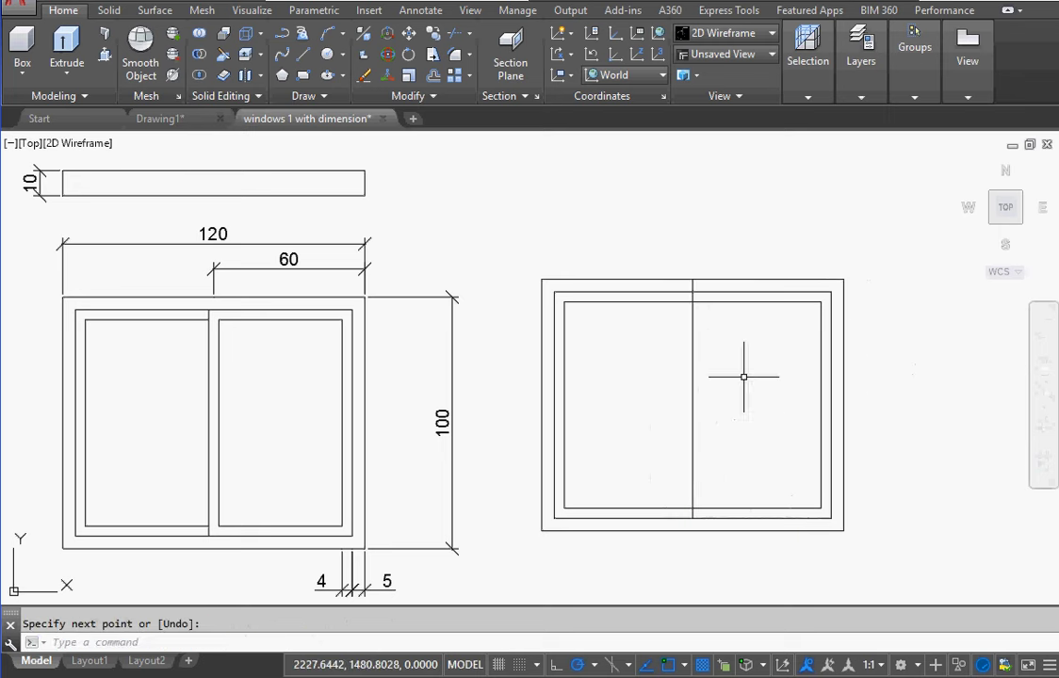
type("o")
key("Return")
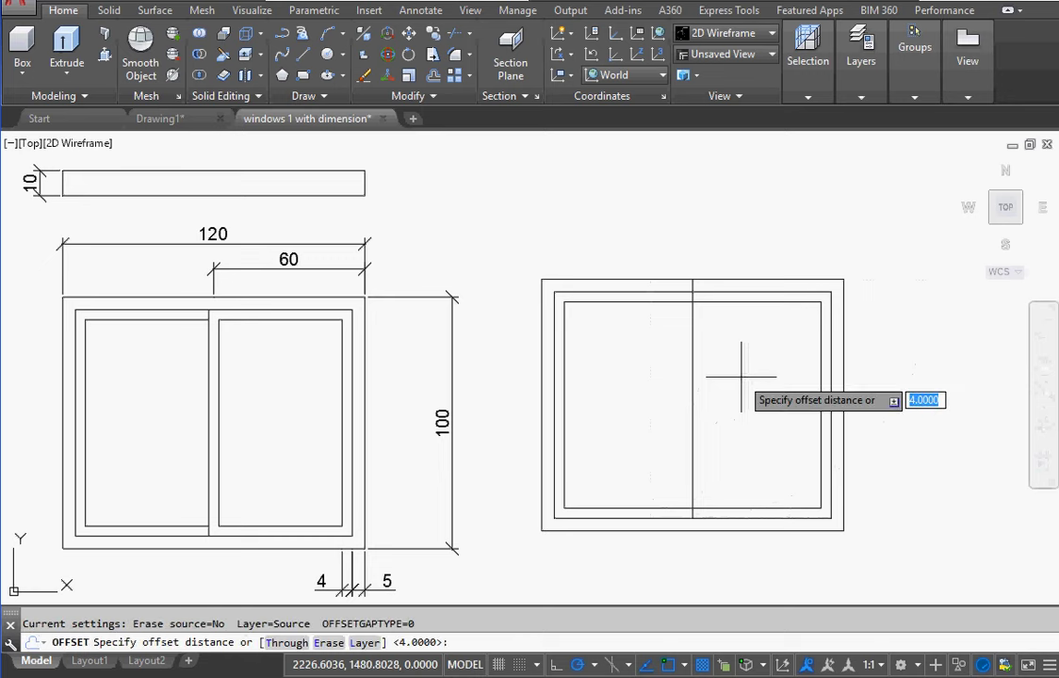
type("4")
key("Return")
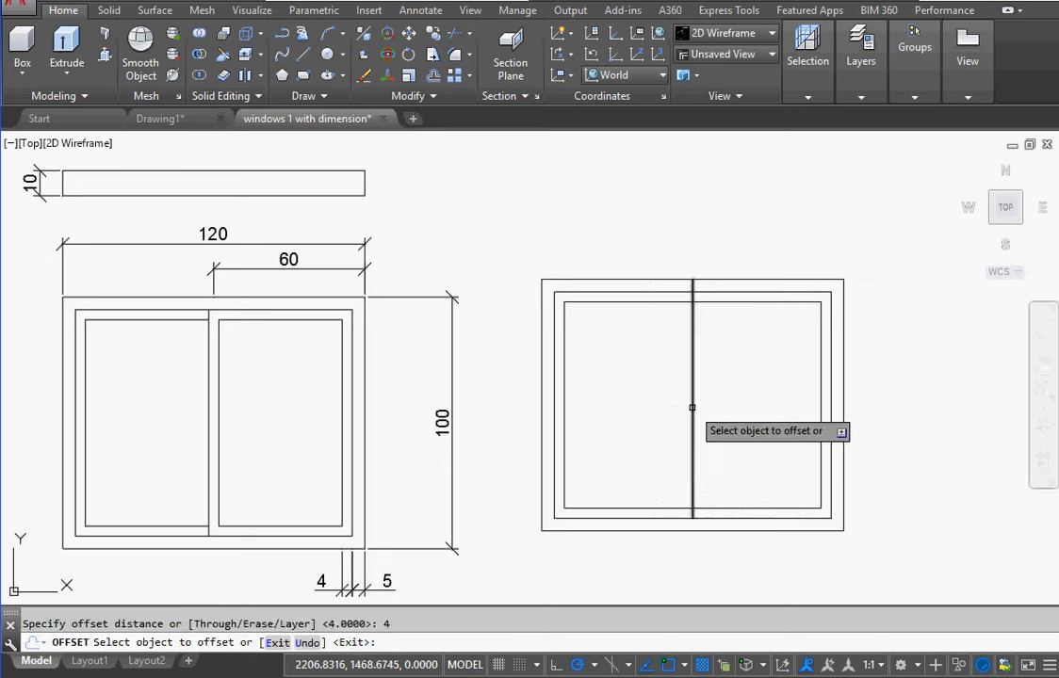
left_click(692, 403)
left_click(714, 407)
key("Return")
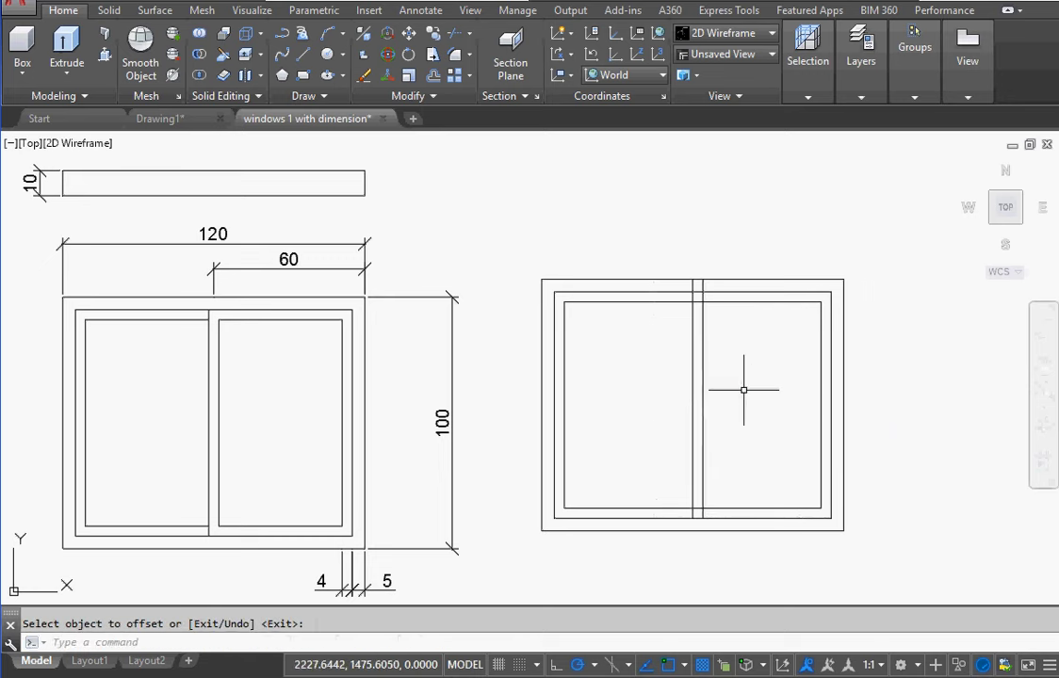
type("tr")
Step: Trim the divider ends that cross between the frame lines
key("Return")
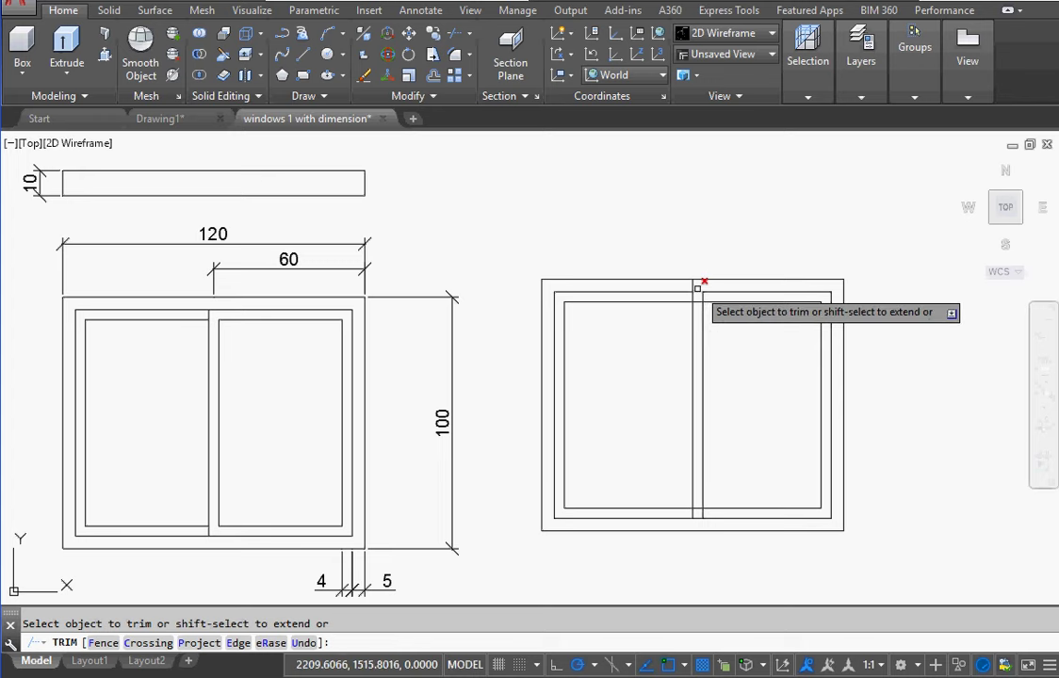
left_click(702, 298)
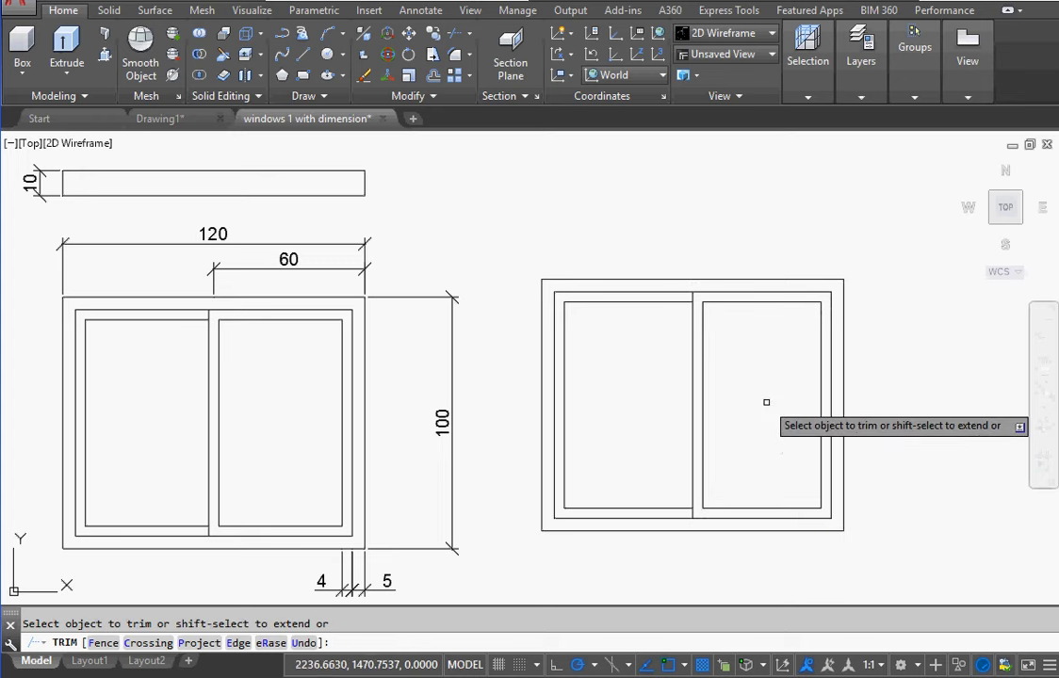
key("Return")
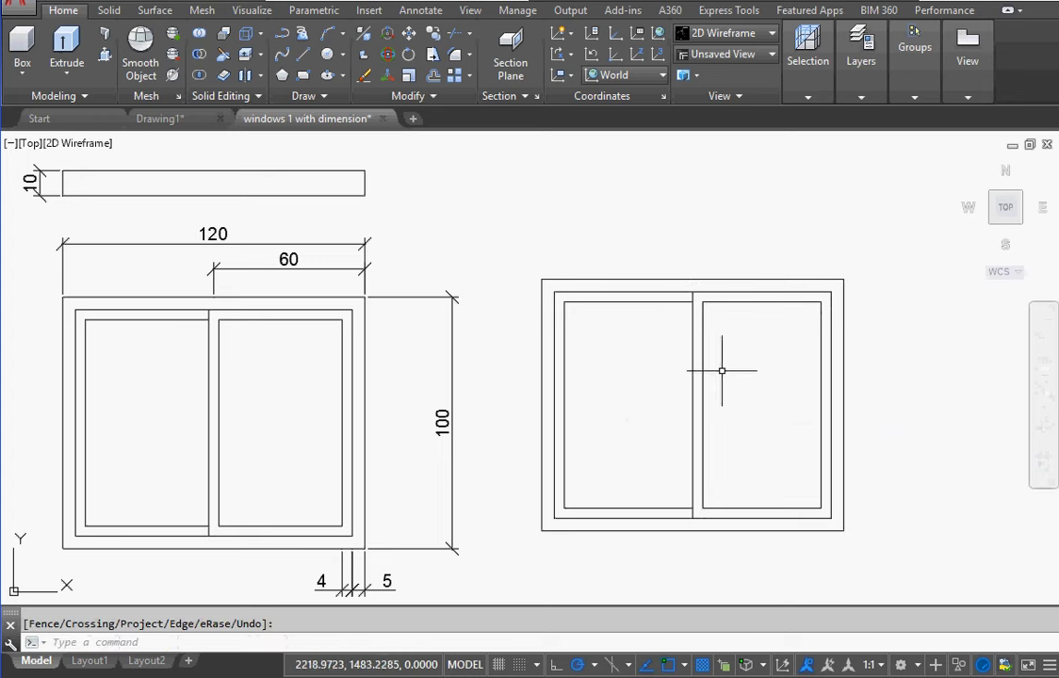
mouse_move(1001, 222)
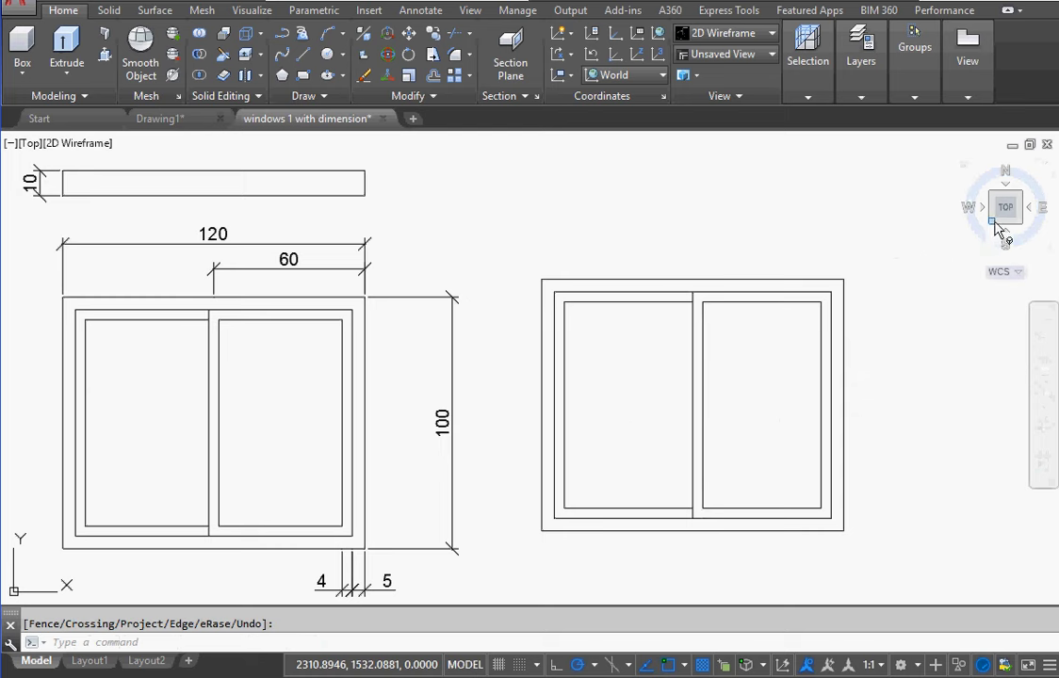
Step: In southwest isometric view, press-pull the upper-right pane into a 1-unit-thick solid
left_click(996, 229)
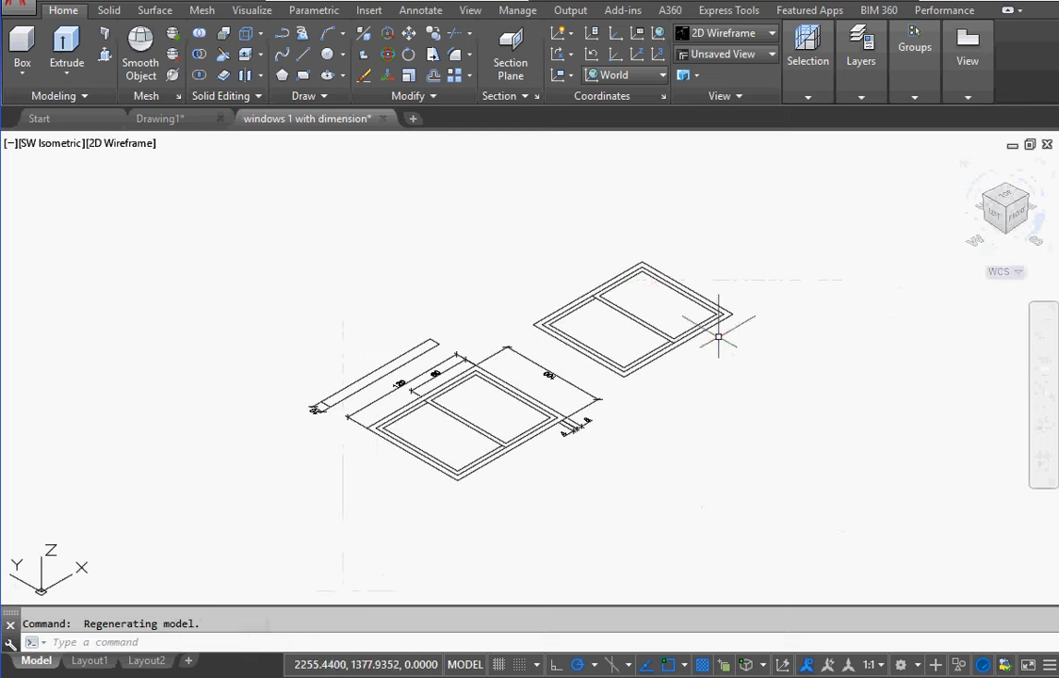
scroll(688, 323, "up", 4)
middle_click_drag(687, 323, 650, 318)
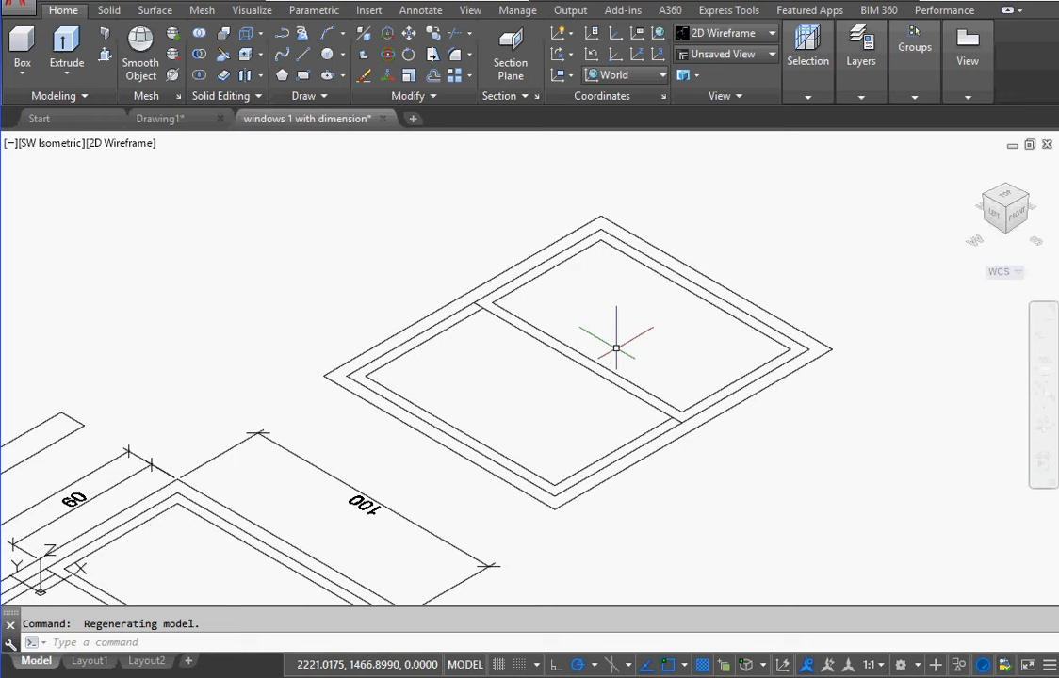
key("ctrl+shift+e")
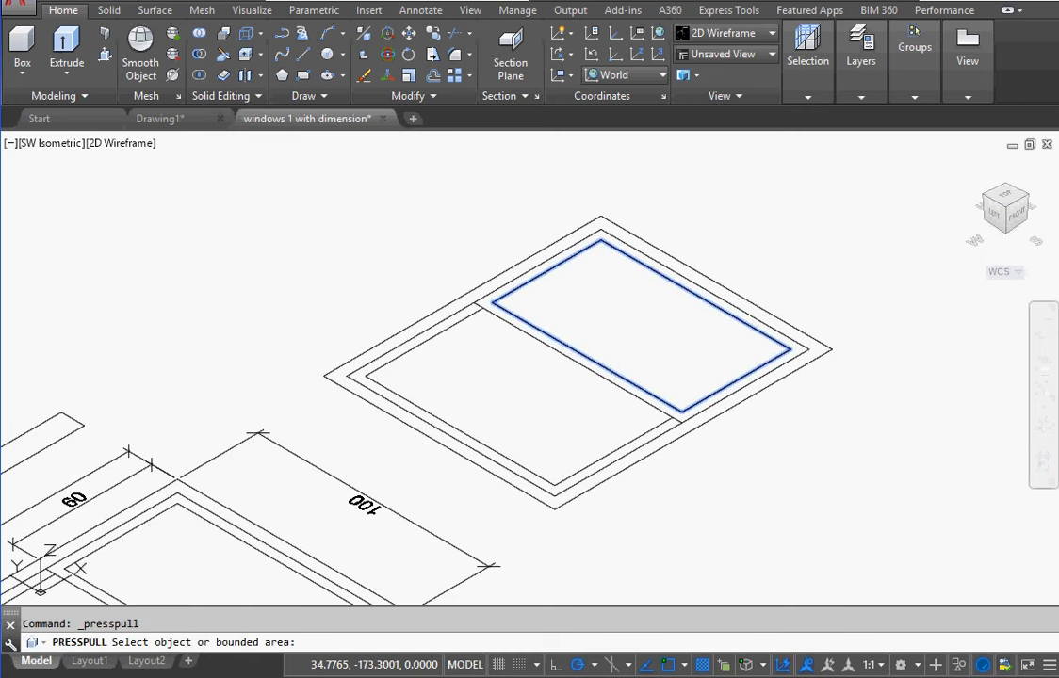
left_click(641, 325)
type("1")
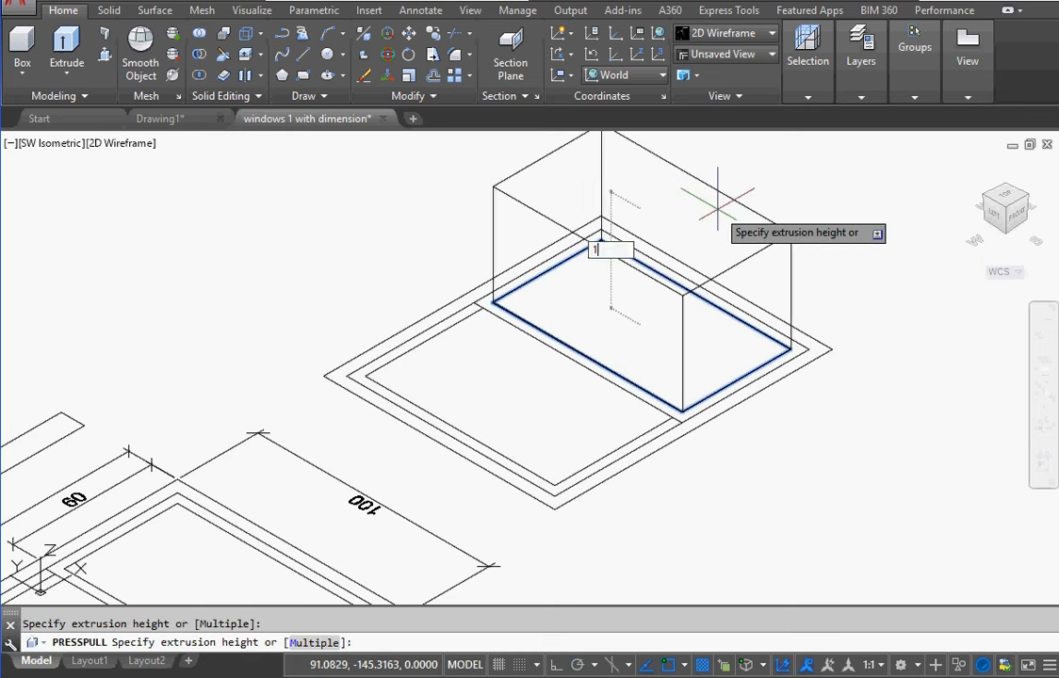
key("Return")
key("Return")
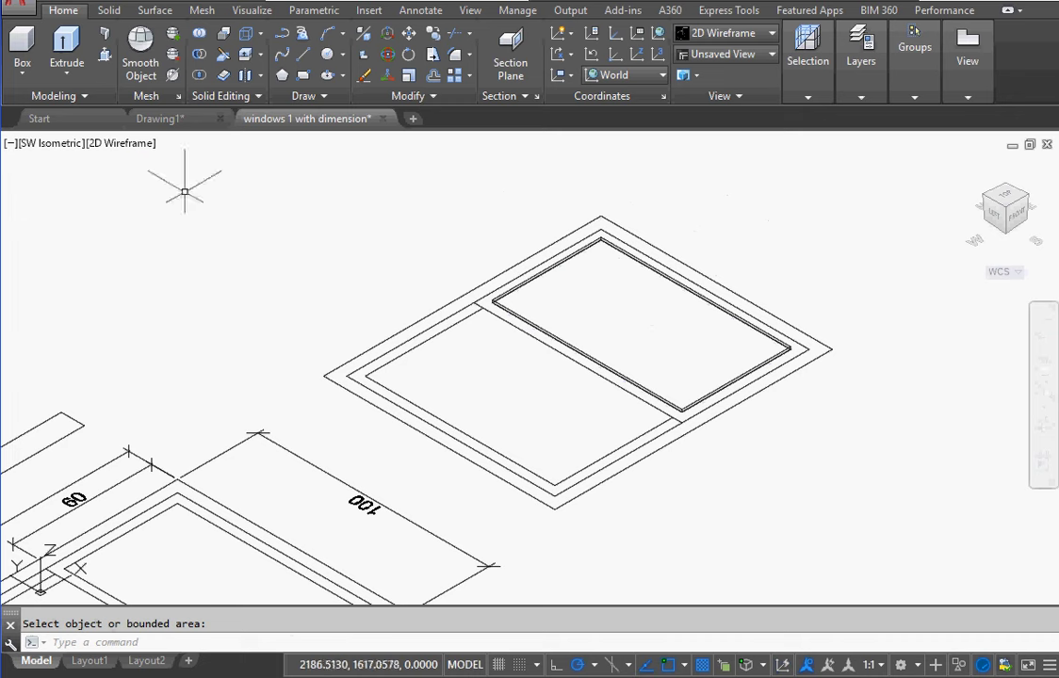
Step: Switch to Conceptual visual style and set the glass pane solid's transparency to 70
left_click(121, 143)
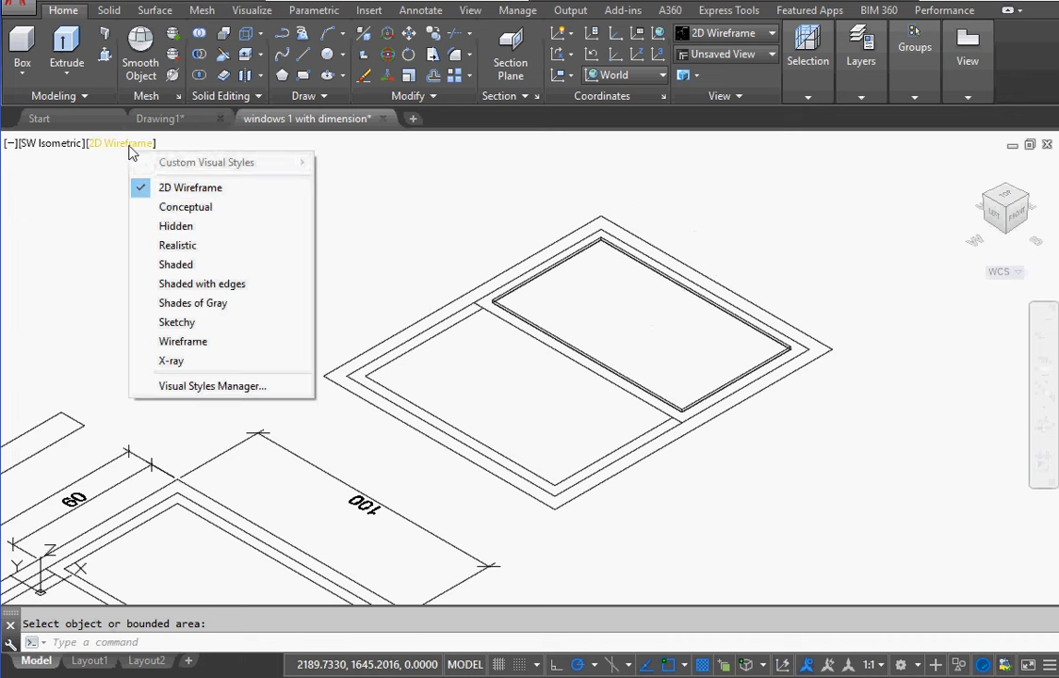
left_click(181, 207)
left_click(698, 331)
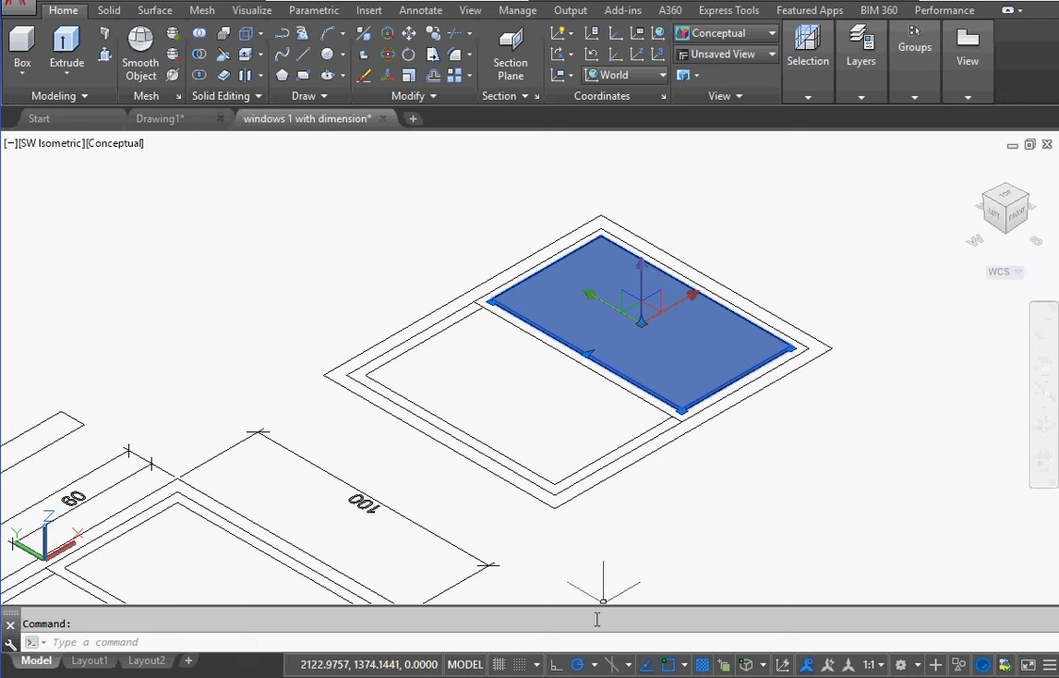
right_click(610, 311)
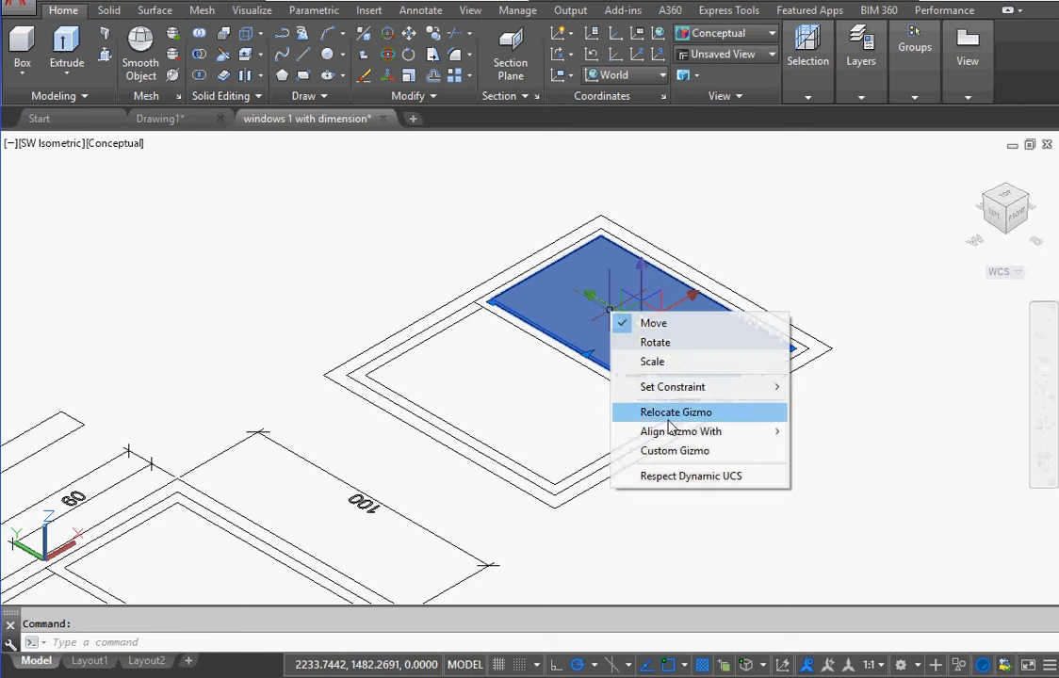
right_click(705, 281)
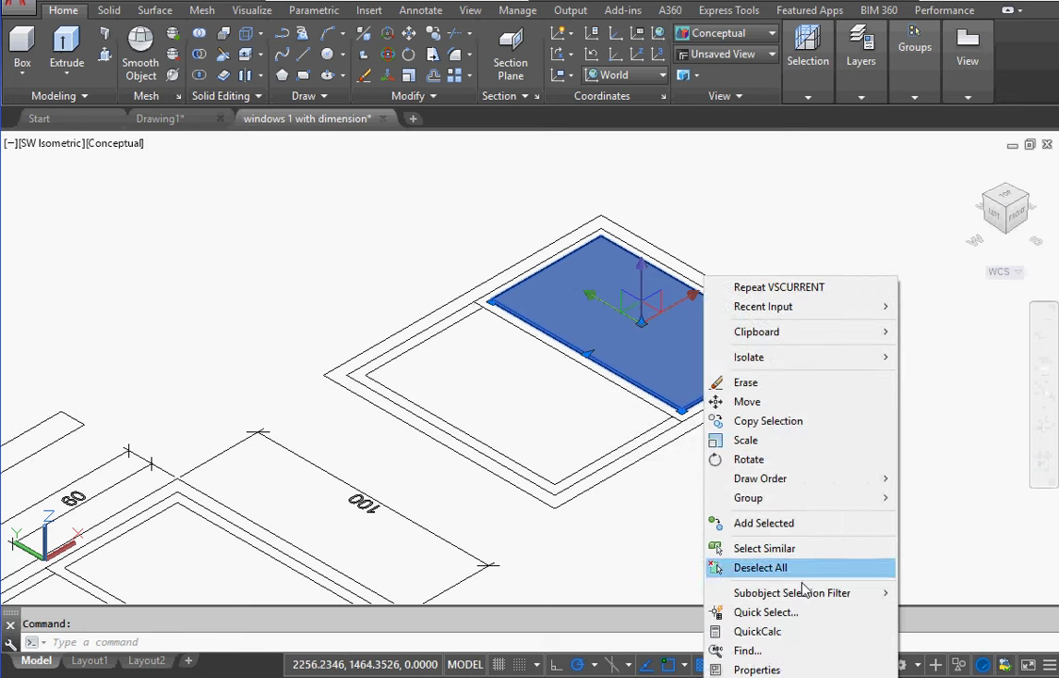
left_click(791, 670)
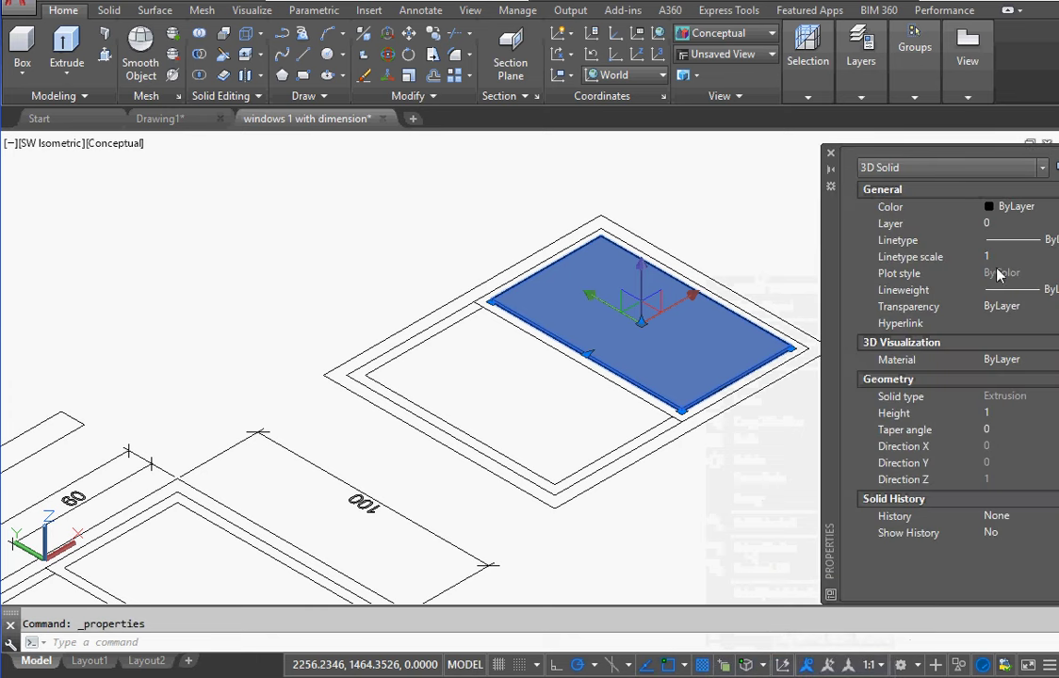
left_click(1015, 310)
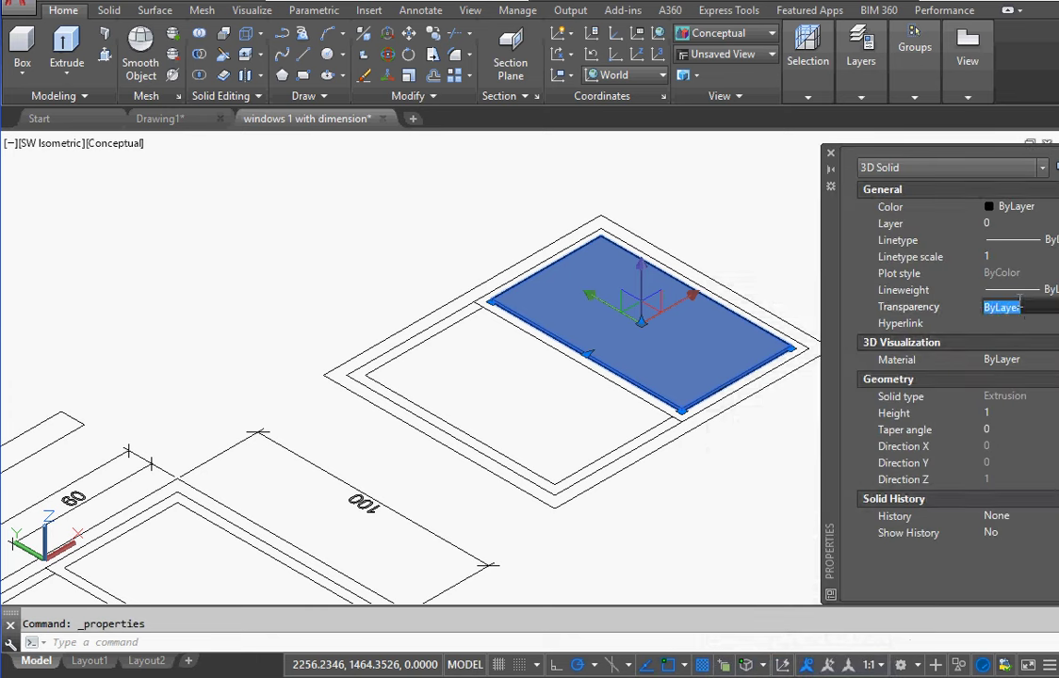
type("70")
key("Return")
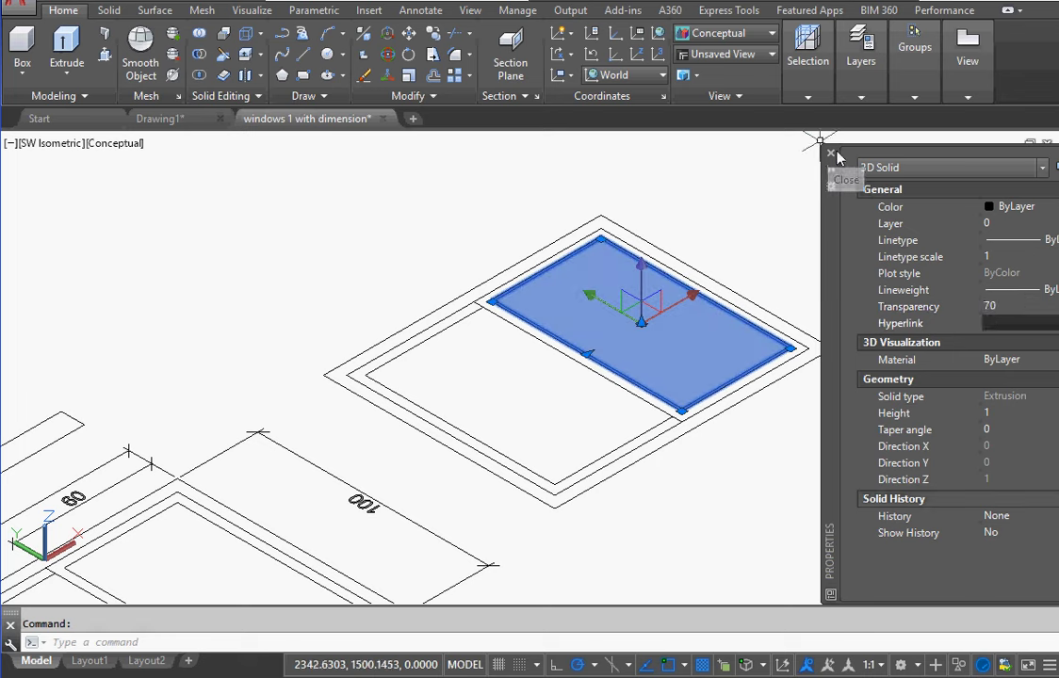
left_click(831, 154)
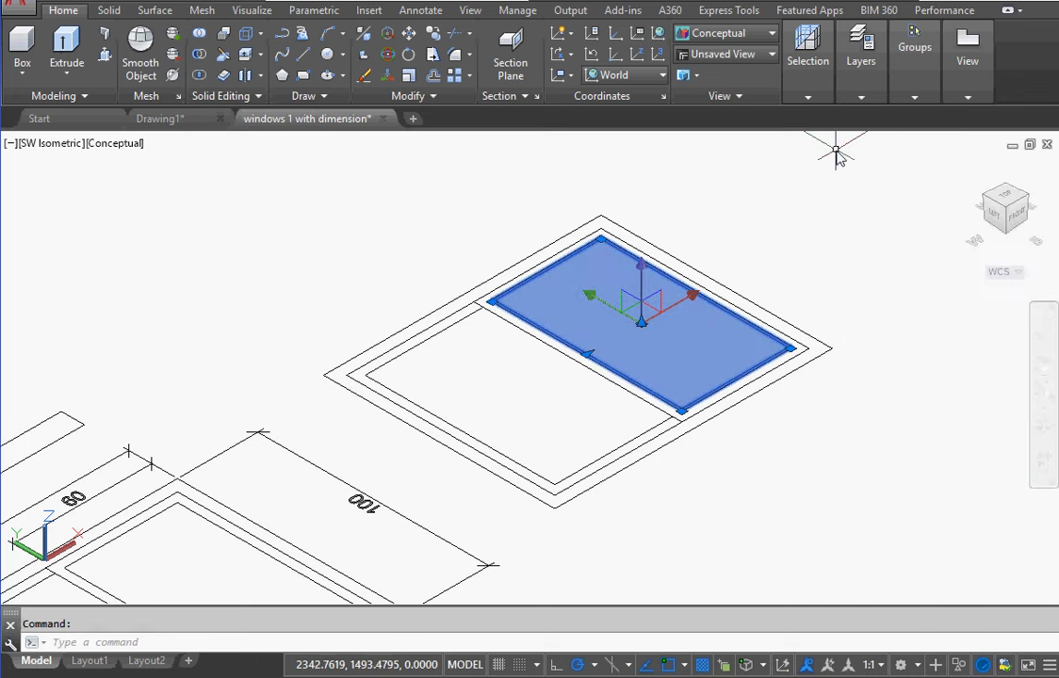
scroll(648, 293, "up", 2)
left_click(105, 54)
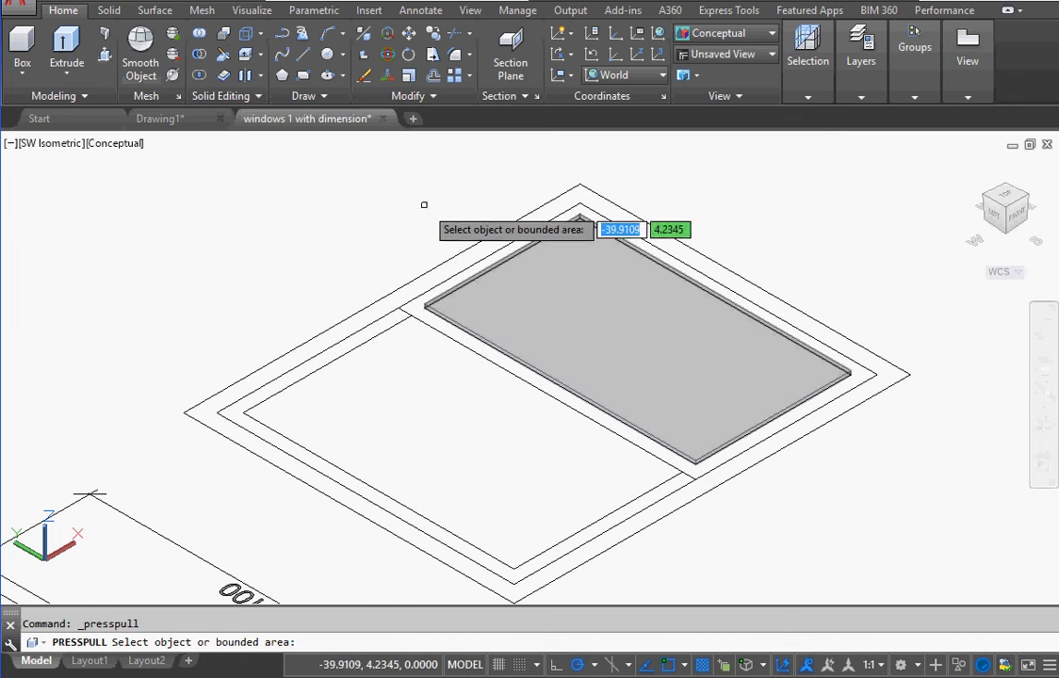
Step: Press-pull the ring around the pane 5 units into a sash frame, then raise the glass 2 units
left_click(414, 304)
type("5")
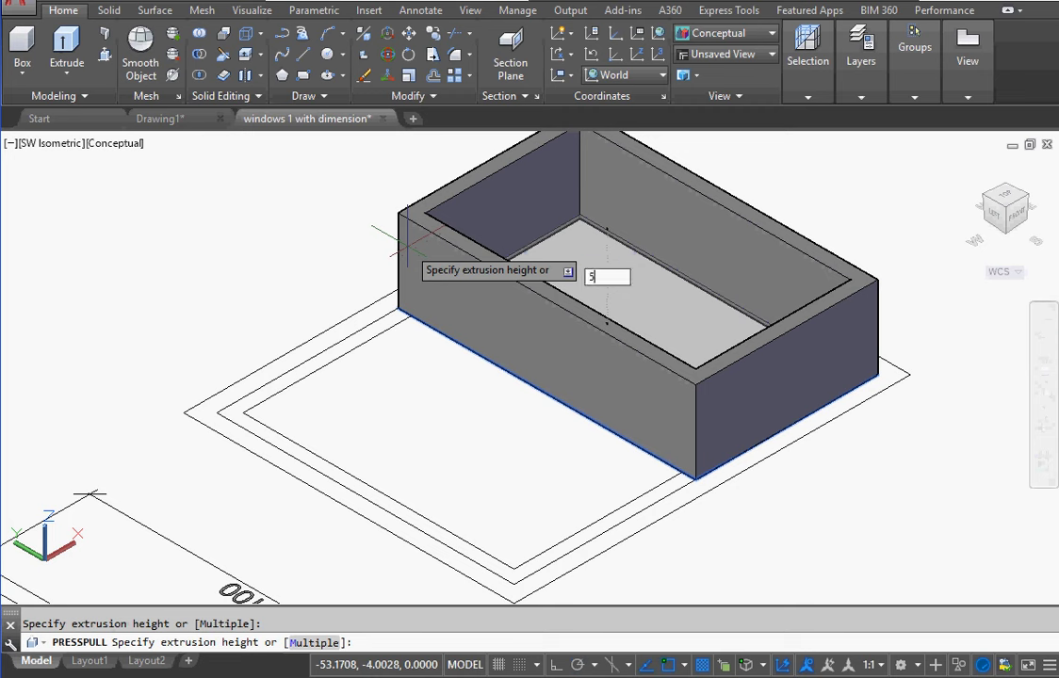
key("Return")
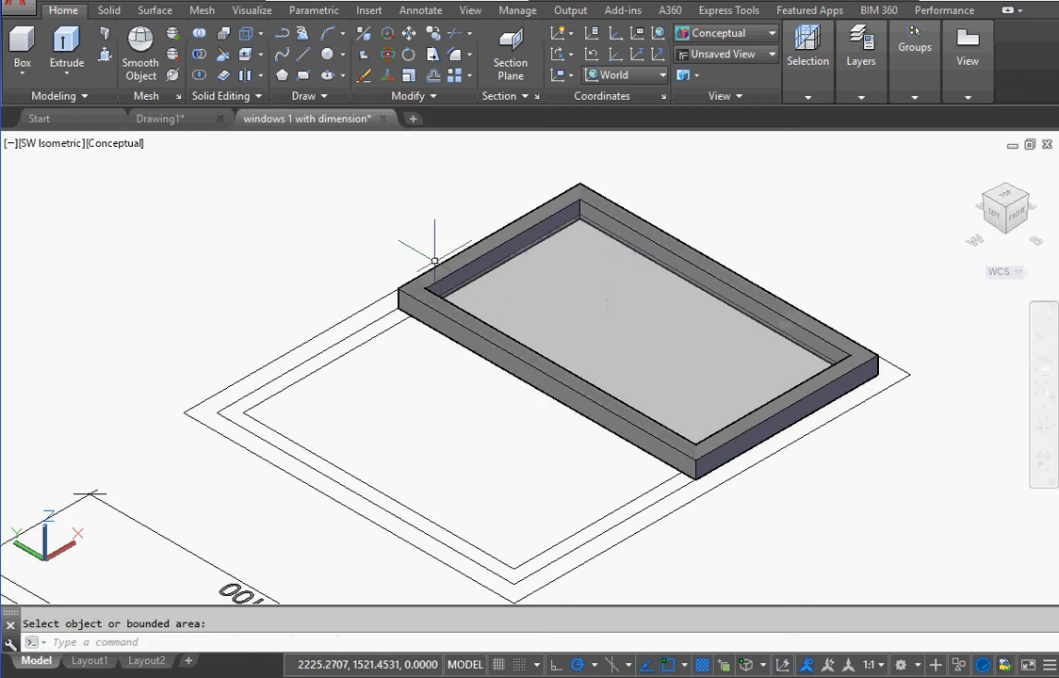
type("m")
key("Return")
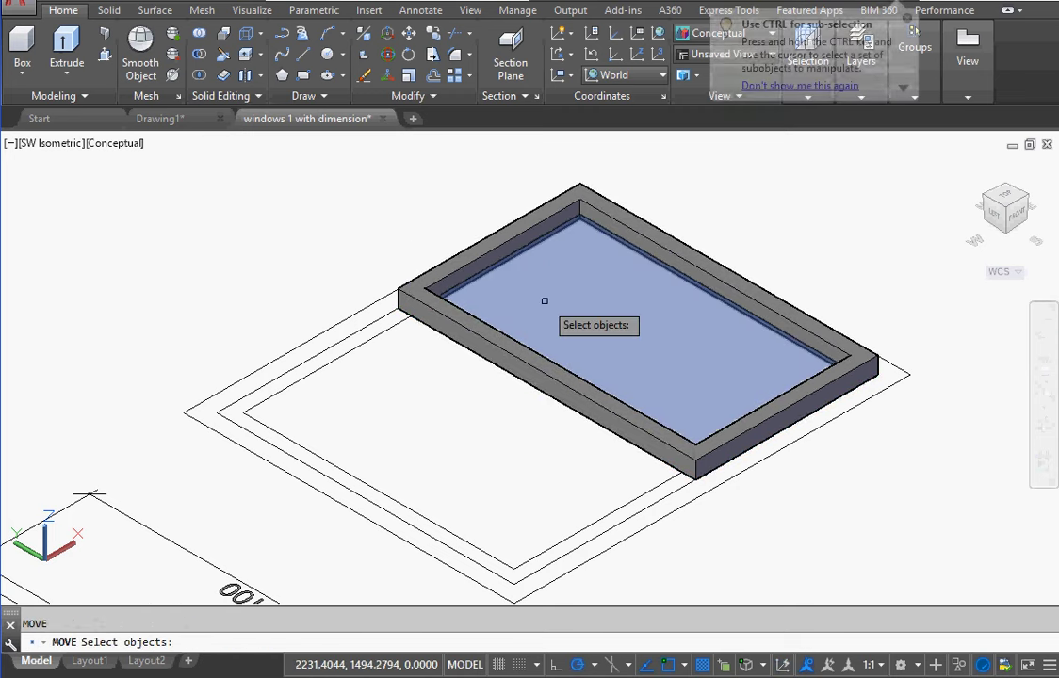
left_click(545, 300)
key("Return")
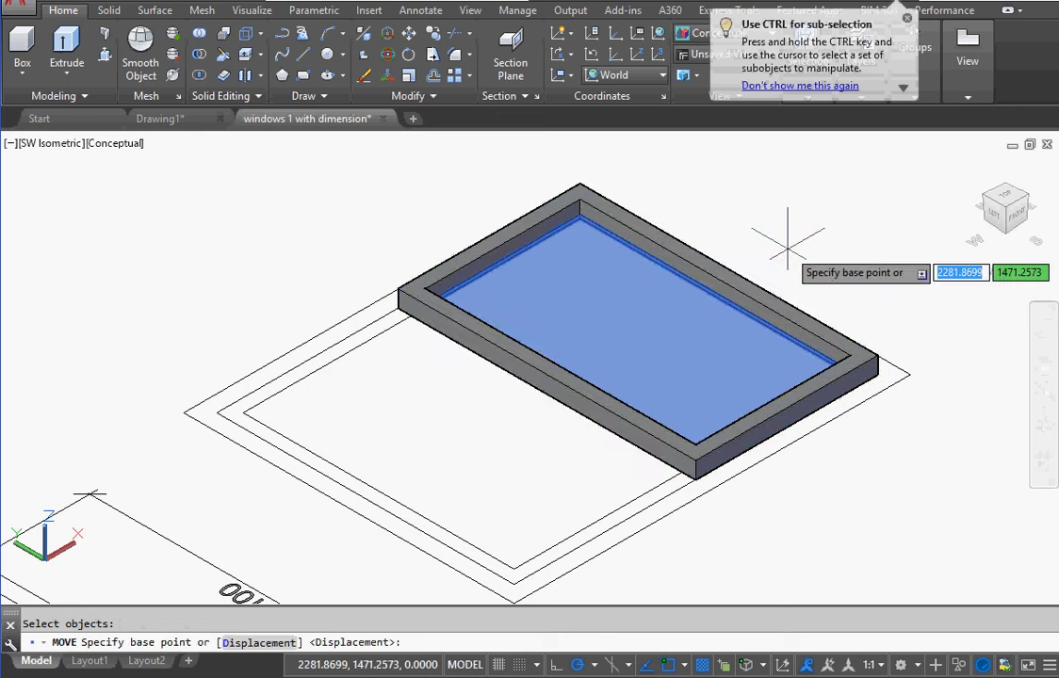
type(",0,")
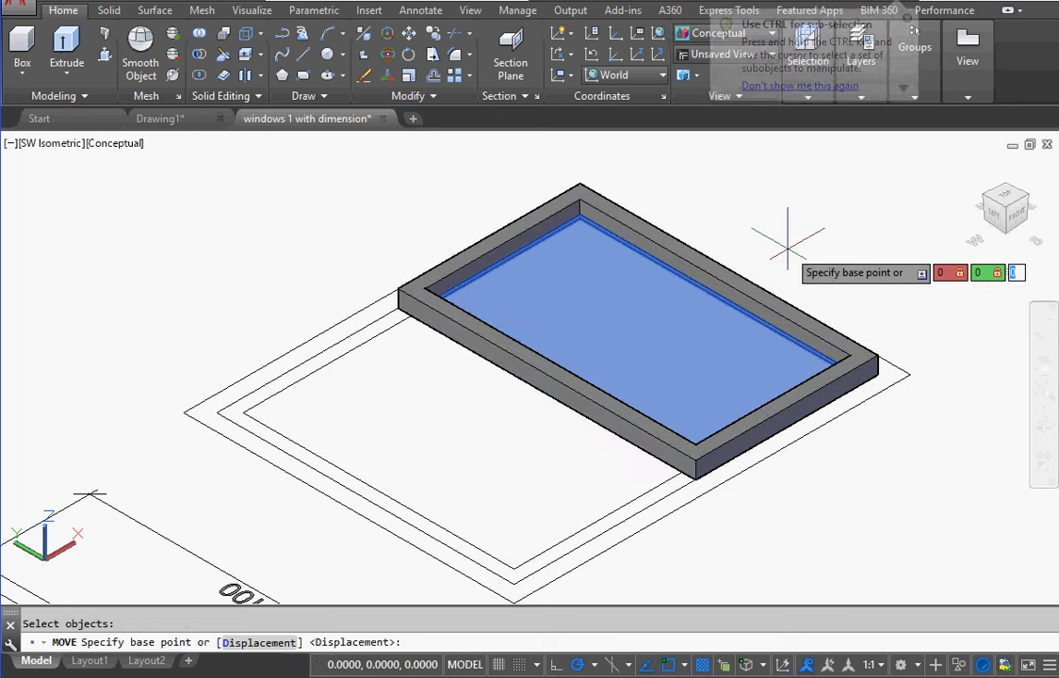
type("2")
key("Return")
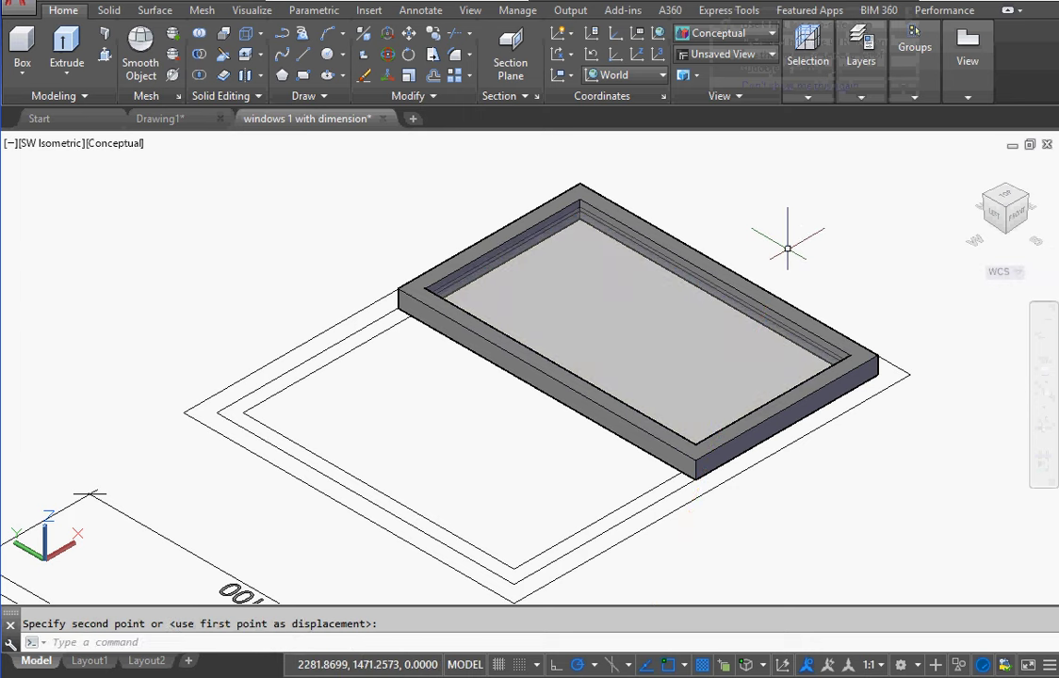
scroll(631, 247, "up", 3)
scroll(603, 226, "down", 4)
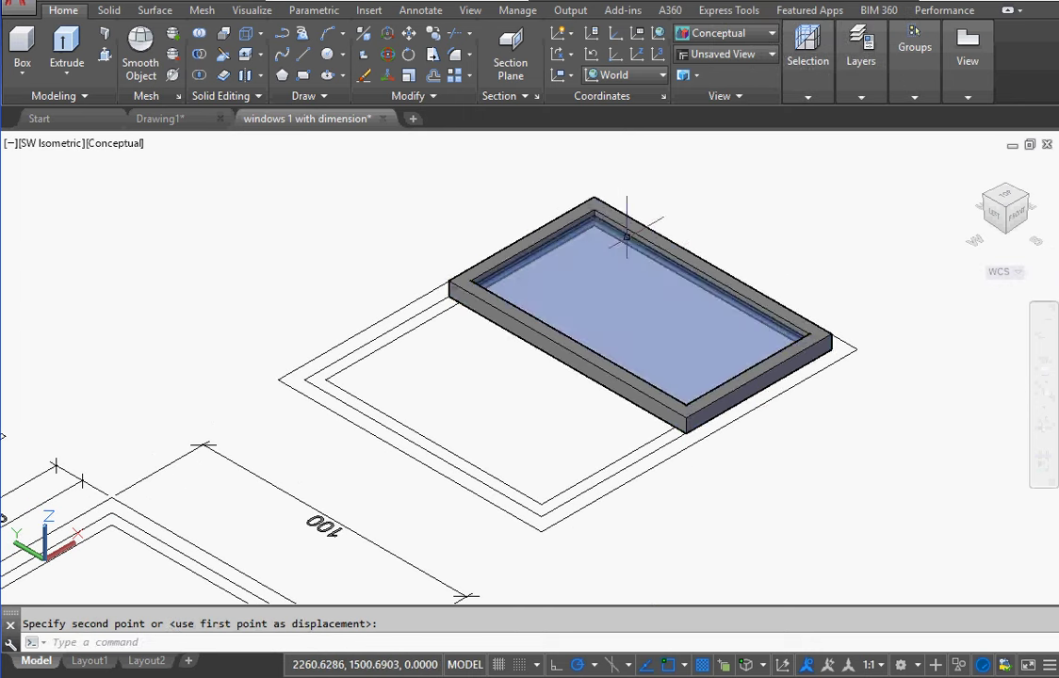
type("co")
Step: Copy the sash frame and glass pane into the neighbouring opening
key("Return")
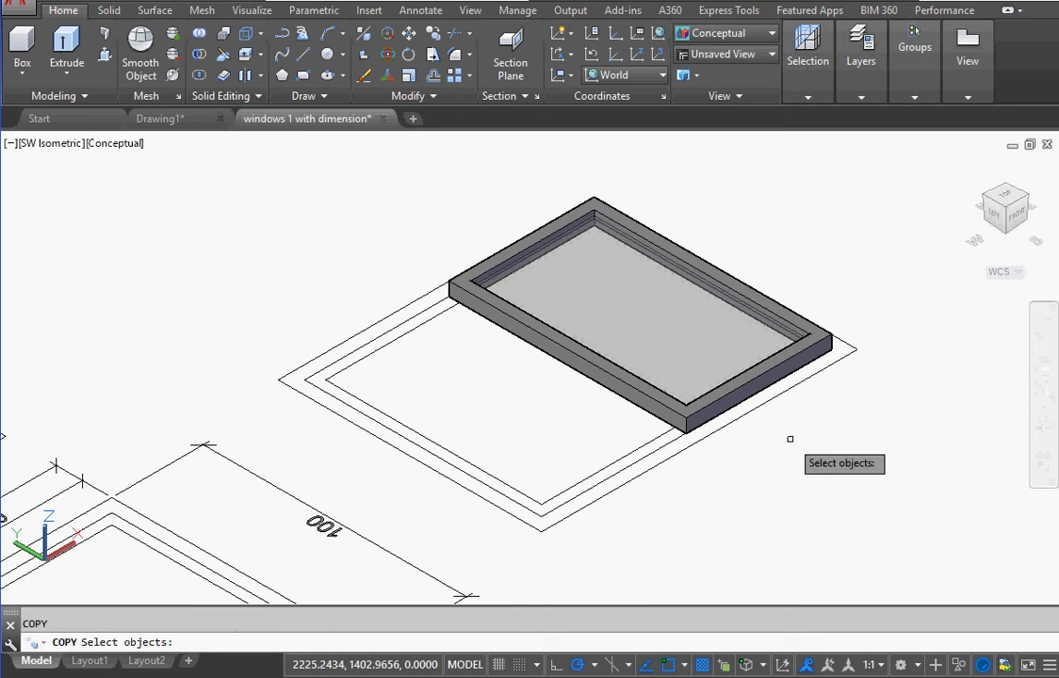
left_click(702, 405)
left_click(658, 351)
key("Return")
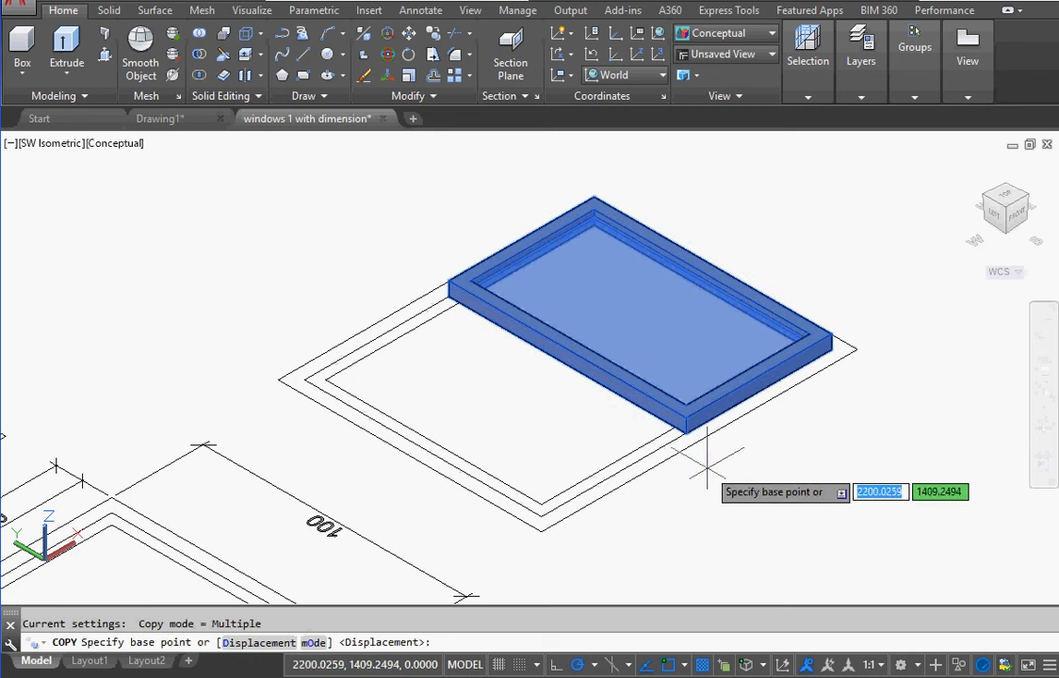
left_click(685, 434)
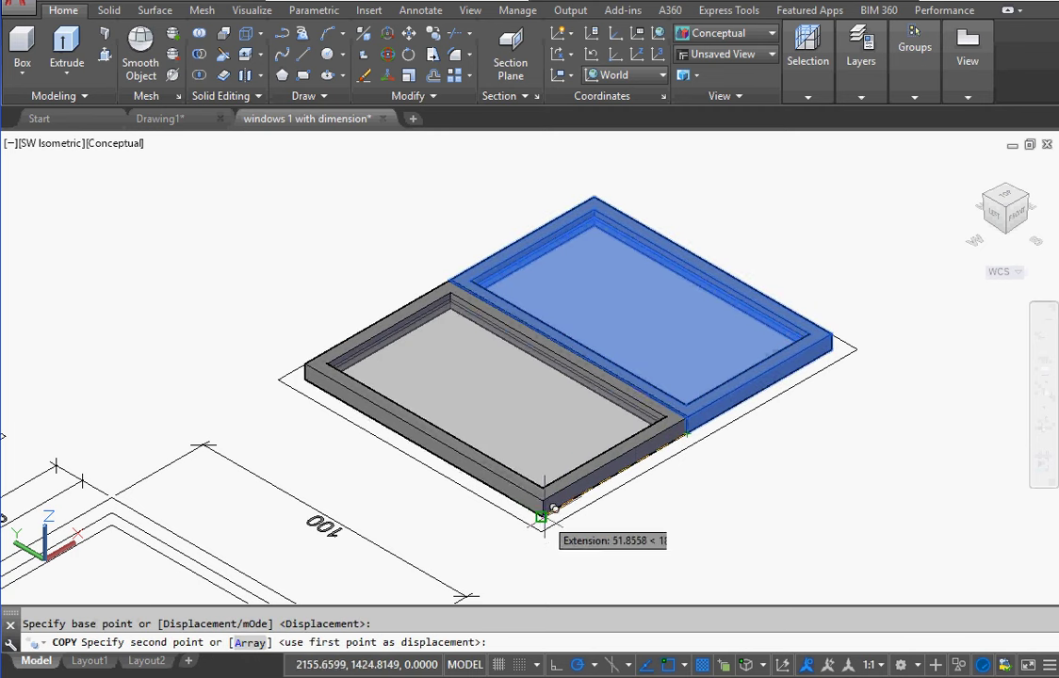
left_click(542, 512)
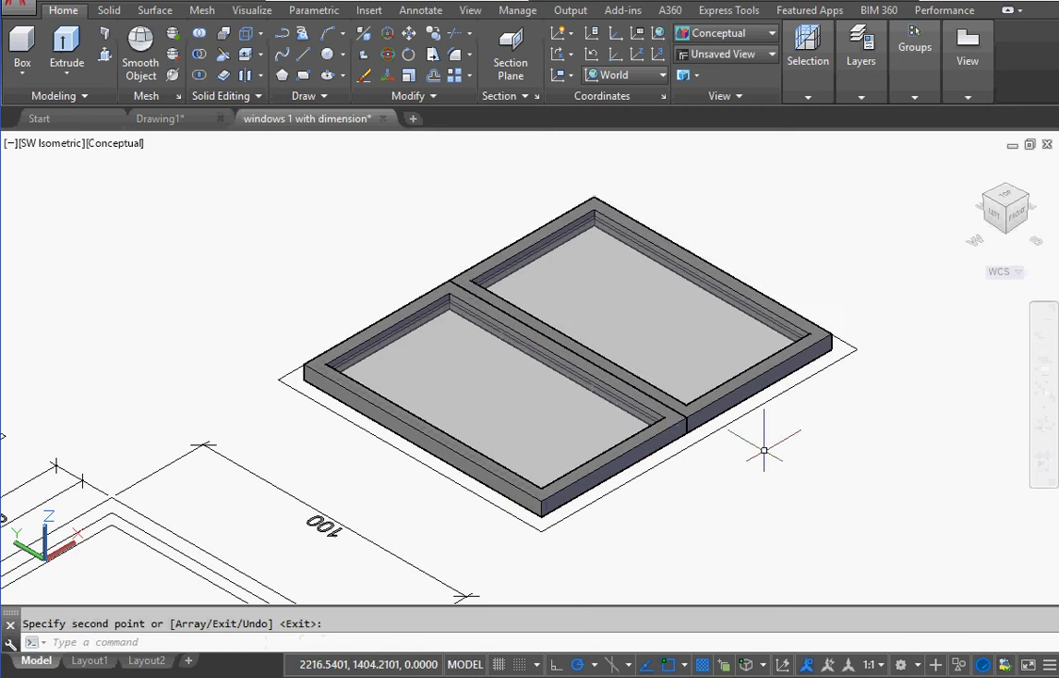
key("Return")
Step: Move the previous selection by 0,0,5 to raise the right sash 5 units
type("m")
key("Return")
type("p")
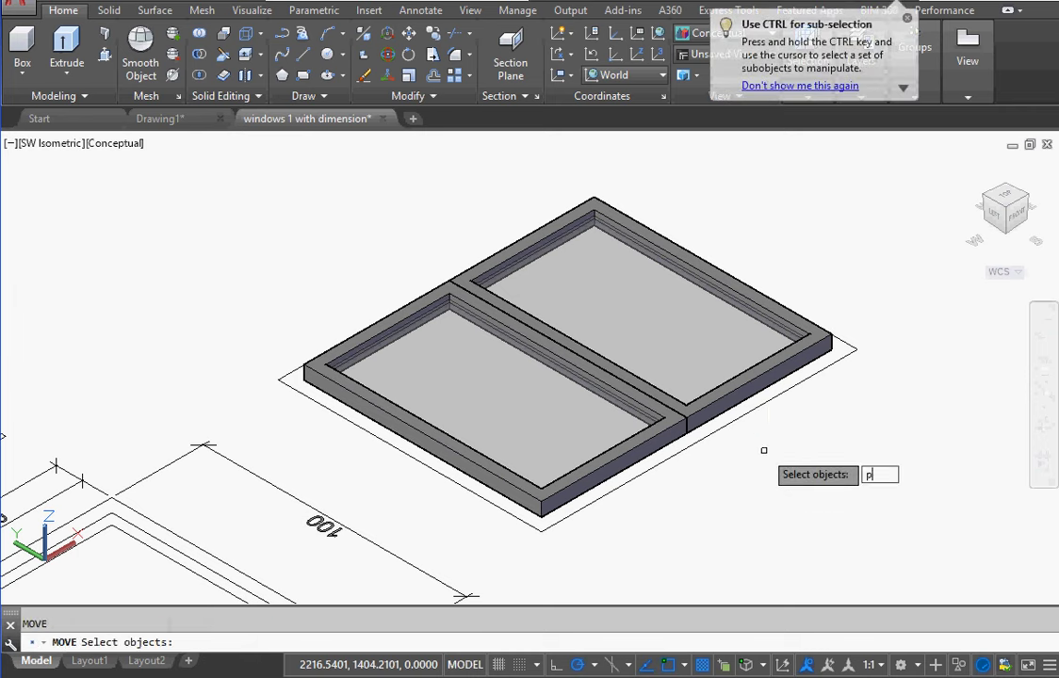
key("Return")
key("Return")
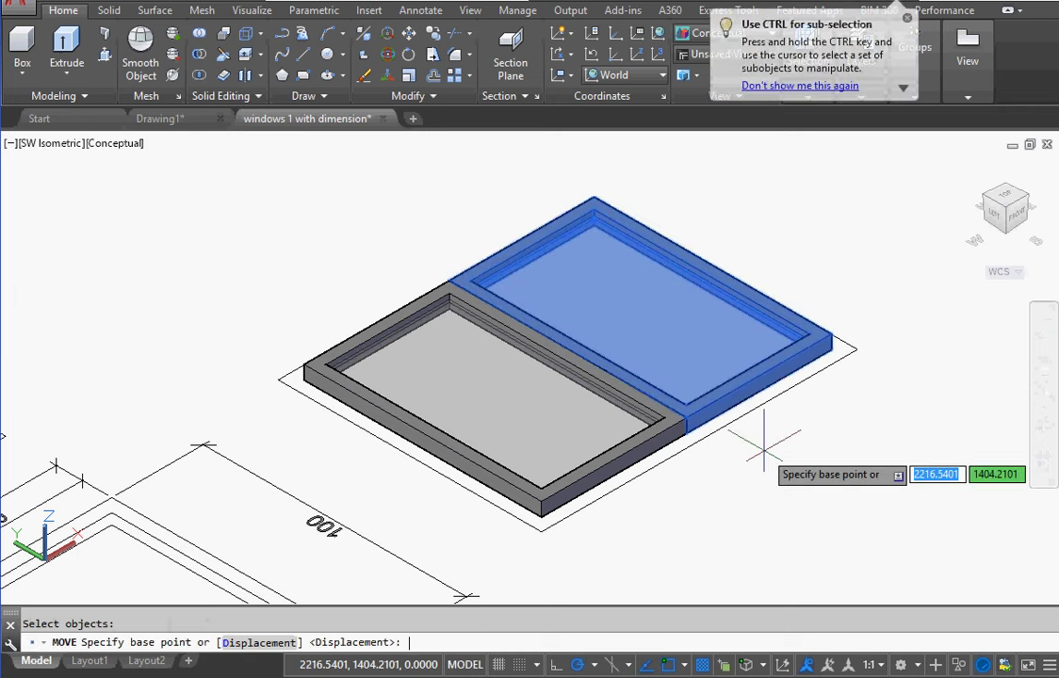
type("0")
key("Tab")
type("0")
key("Tab")
type("5")
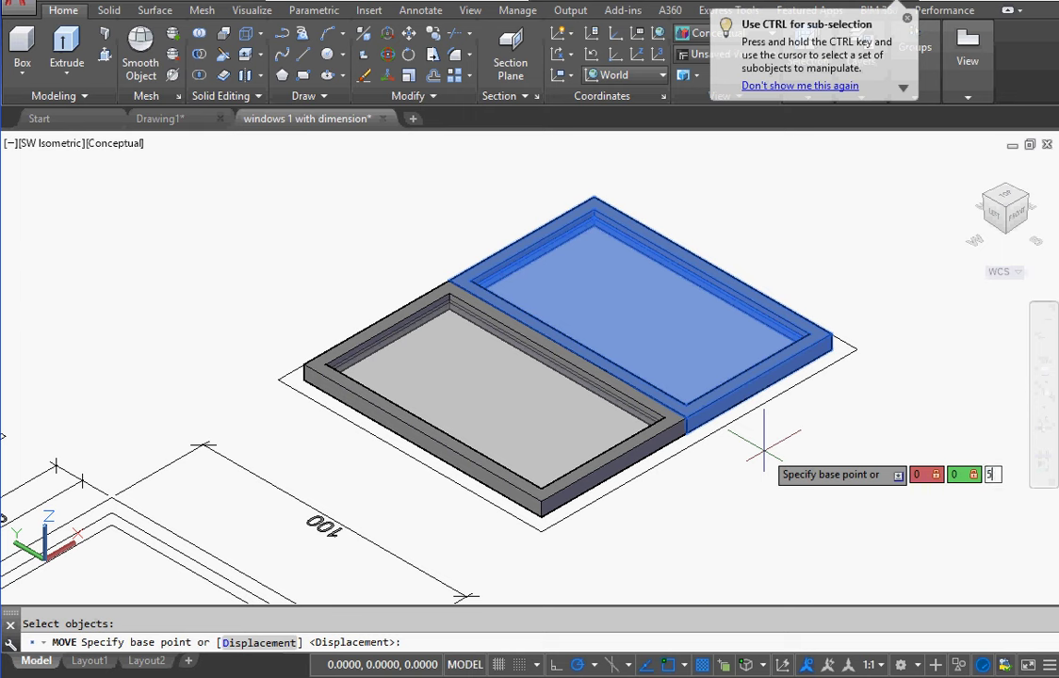
key("Return")
key("Return")
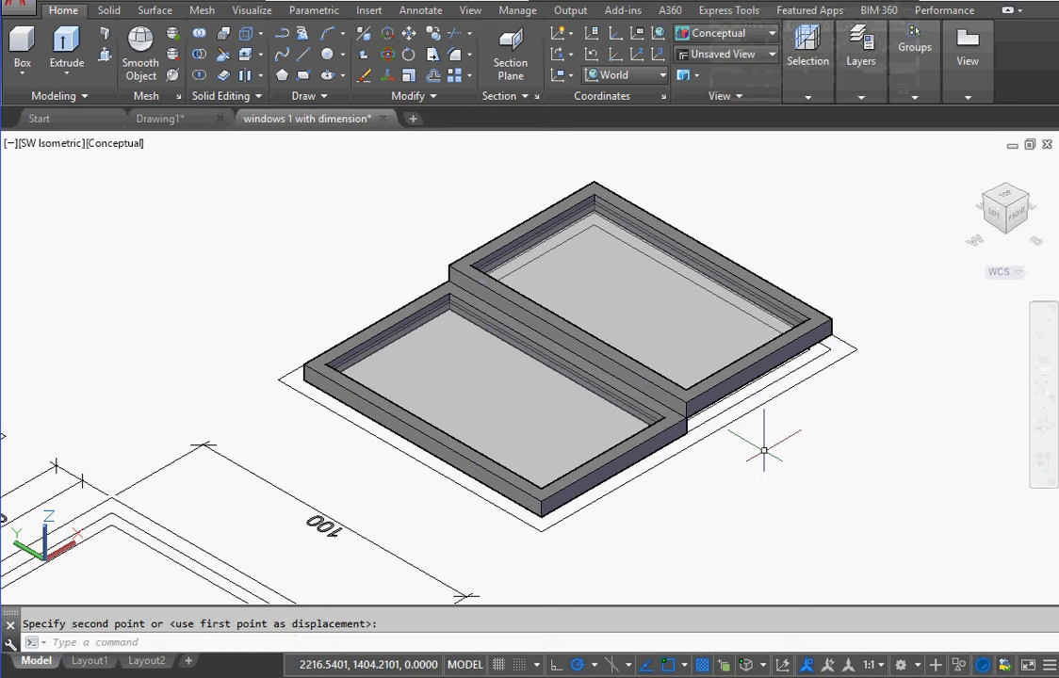
Step: Press-pull the outer rectangle into a solid outer frame enclosing both sashes
left_click(105, 33)
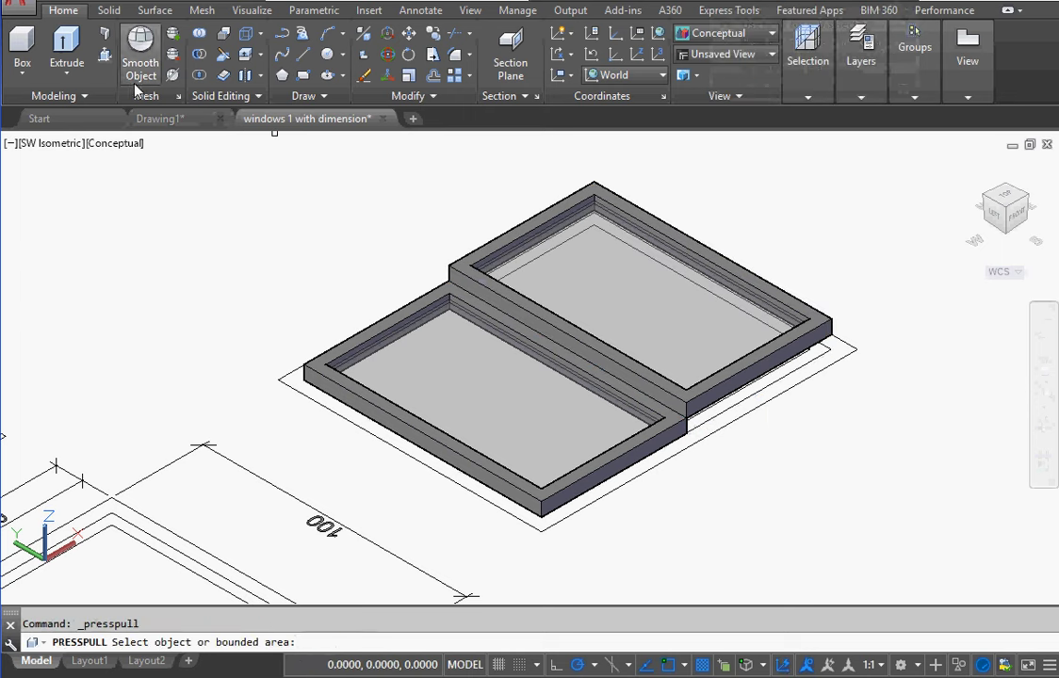
left_click(584, 500)
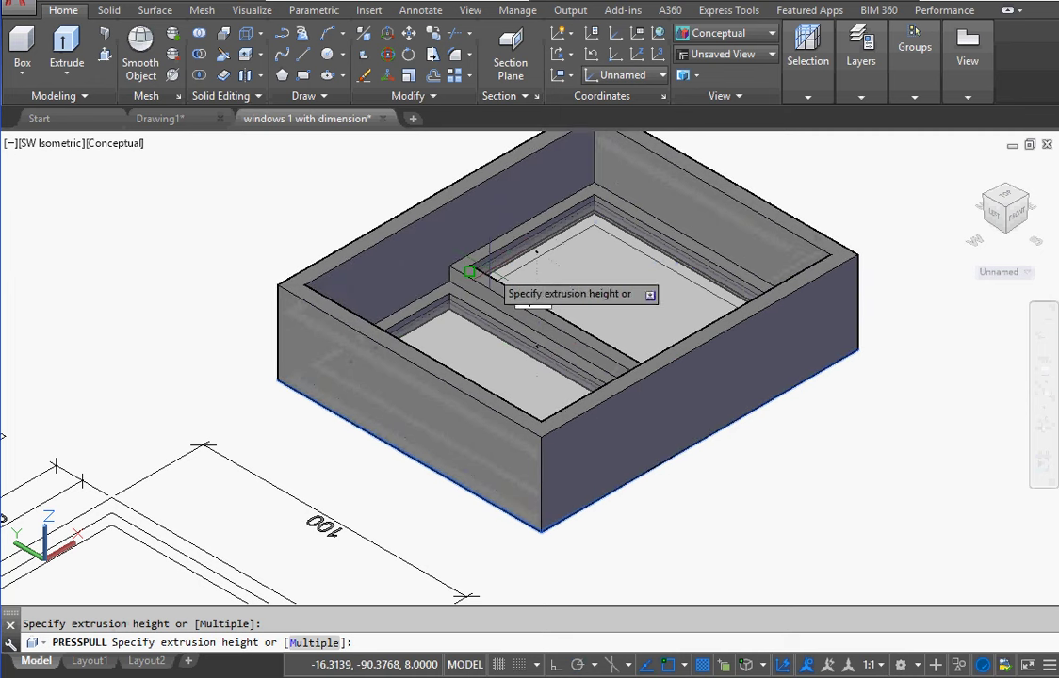
left_click(469, 273)
key("Return")
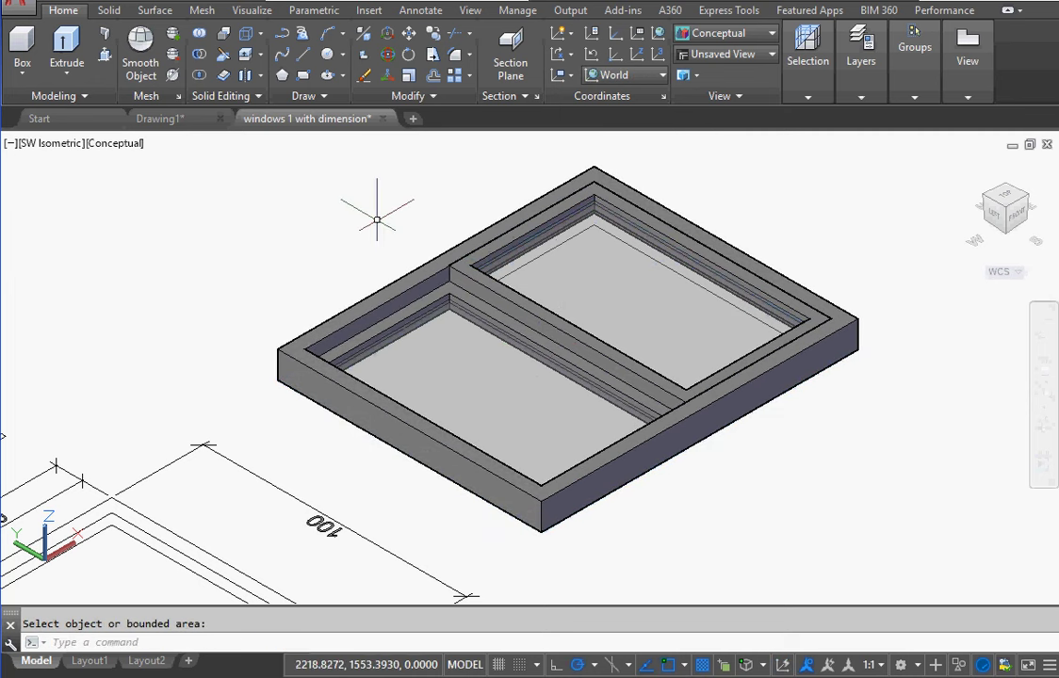
Step: Rotate the whole window assembly 90 degrees about the horizontal axis so it stands upright
left_click(388, 56)
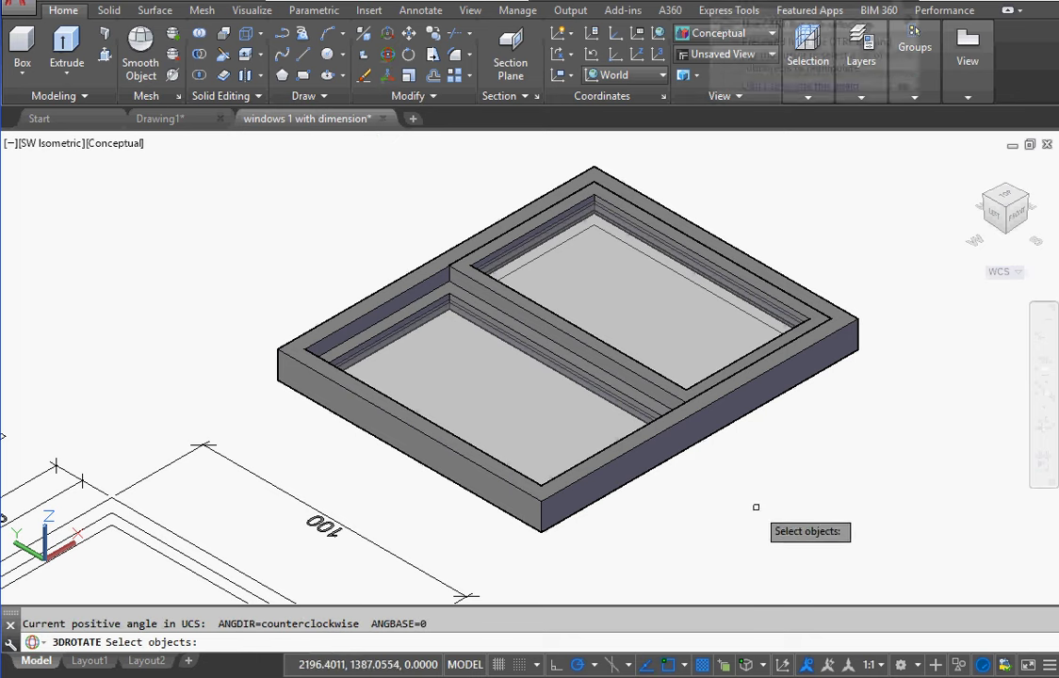
left_click(844, 509)
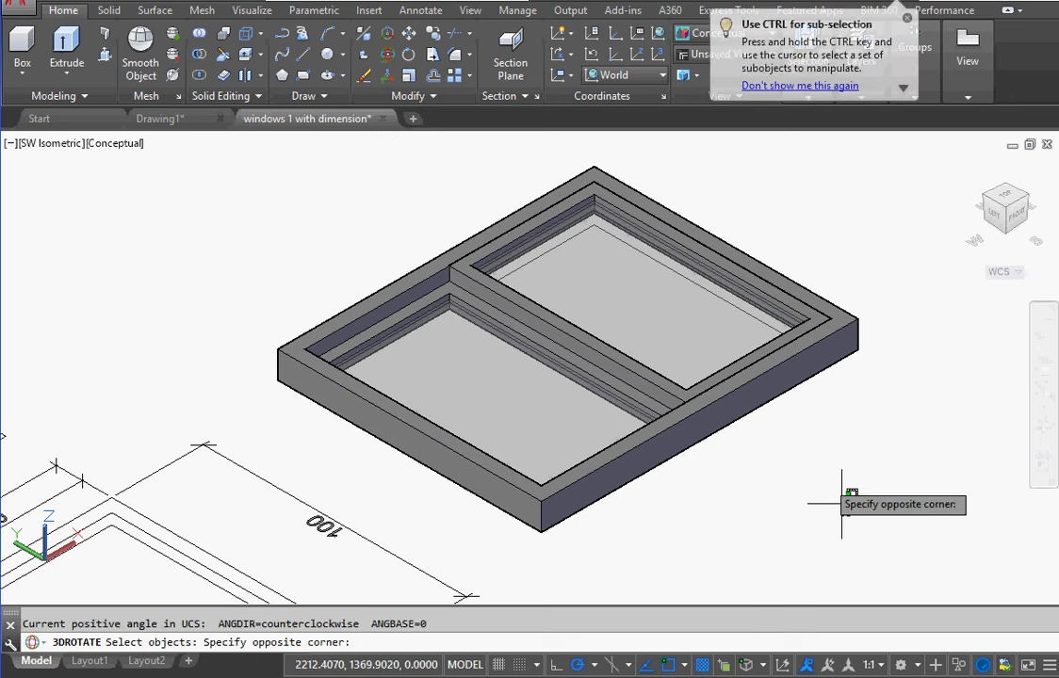
left_click(845, 504)
key("Return")
left_click(586, 330)
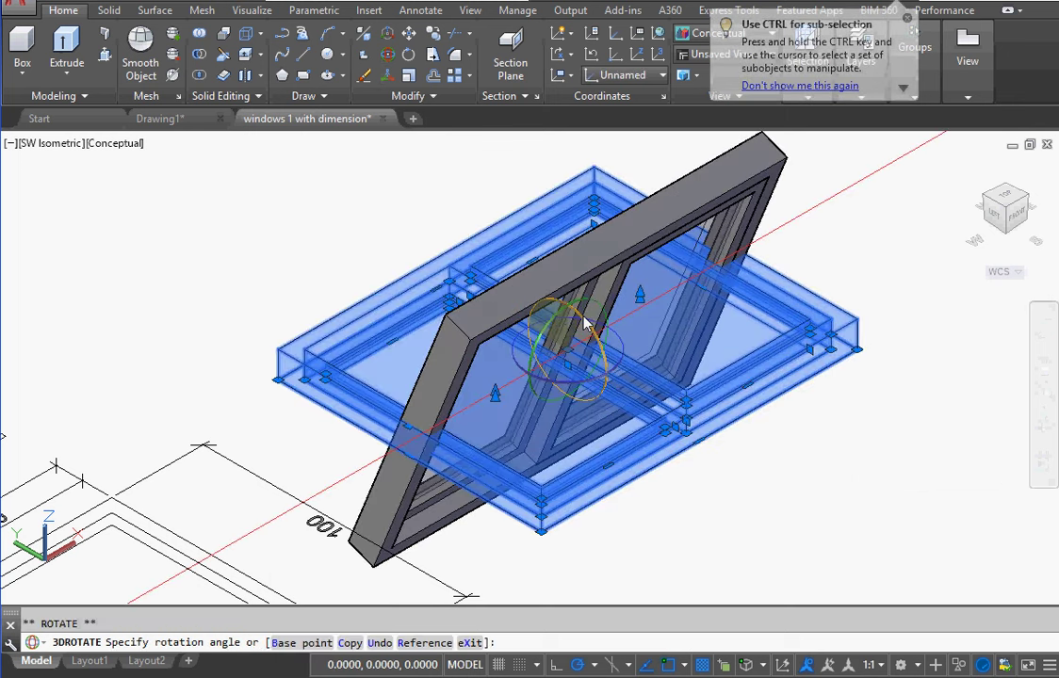
left_click(586, 331)
key("Escape")
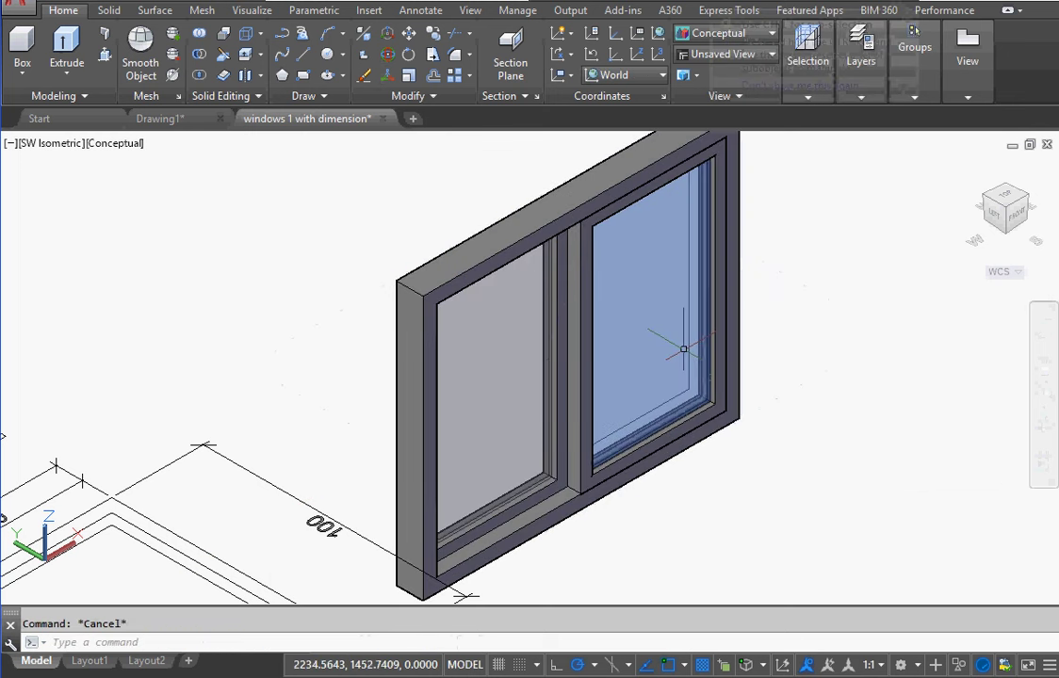
mouse_move(778, 432)
middle_mouse_down()
mouse_move(769, 451)
mouse_move(686, 466)
mouse_move(359, 406)
mouse_move(325, 408)
mouse_move(523, 438)
mouse_move(311, 434)
middle_mouse_up()
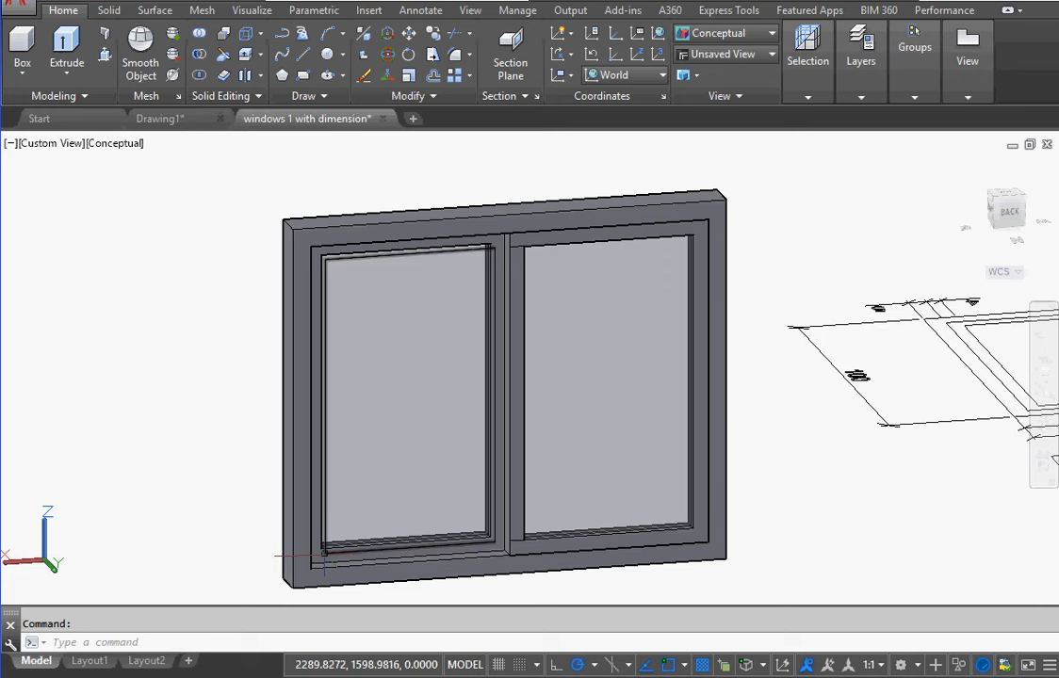
left_click(325, 554)
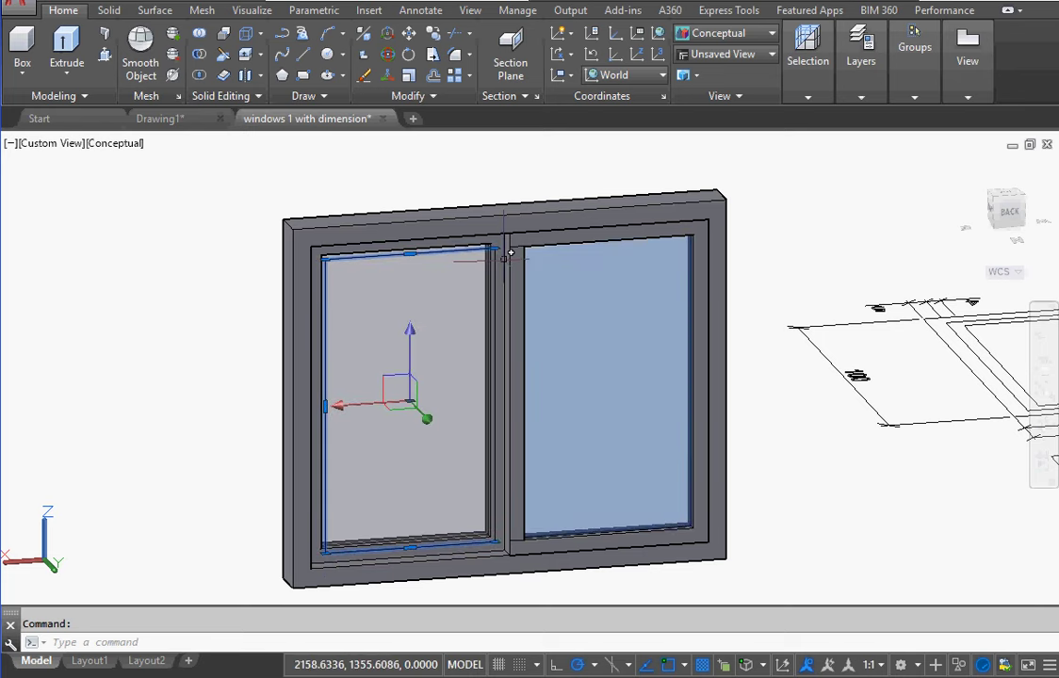
right_click(479, 187)
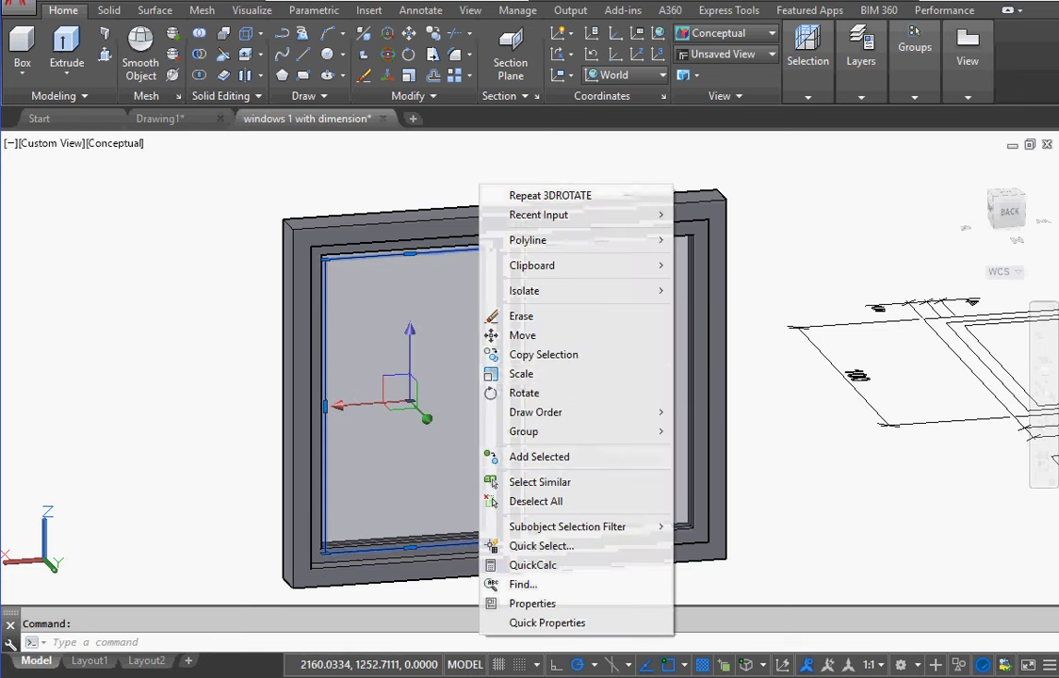
left_click(566, 488)
mouse_move(703, 462)
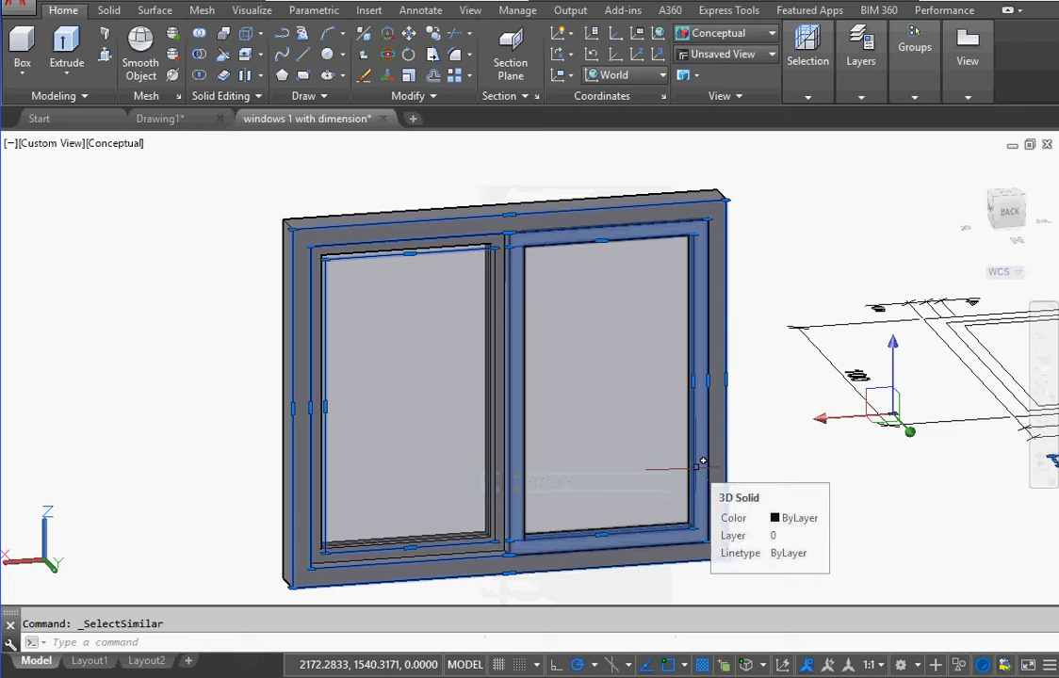
key("Escape")
scroll(414, 394, "down", 3)
left_click(260, 225)
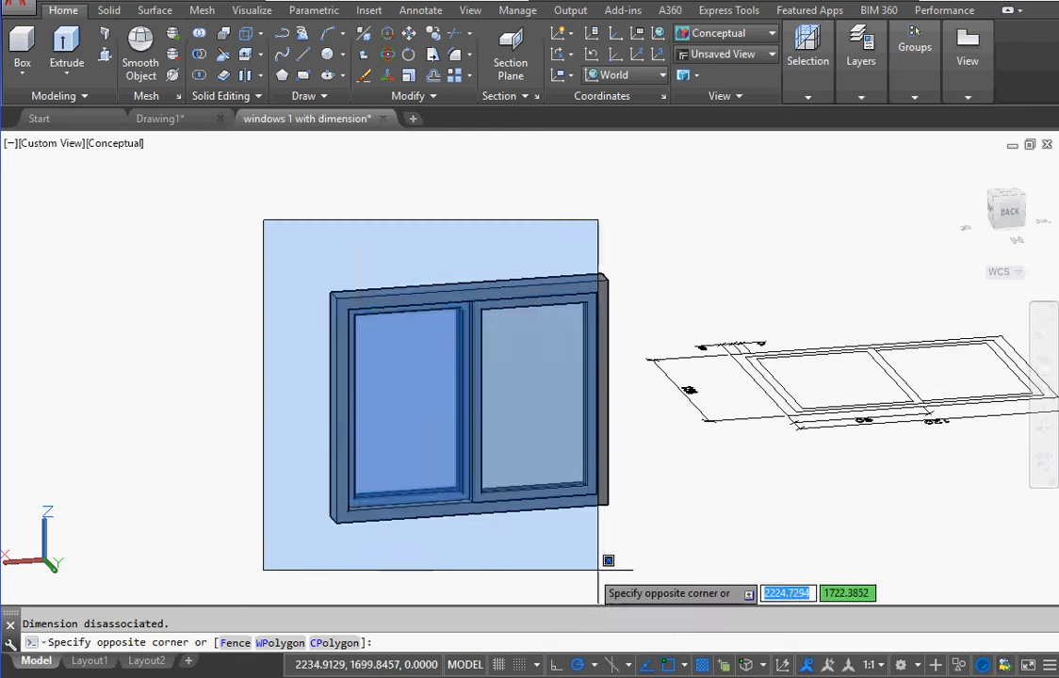
mouse_move(460, 532)
middle_mouse_down("shift")
mouse_move(404, 497)
mouse_move(693, 506)
middle_mouse_up("shift")
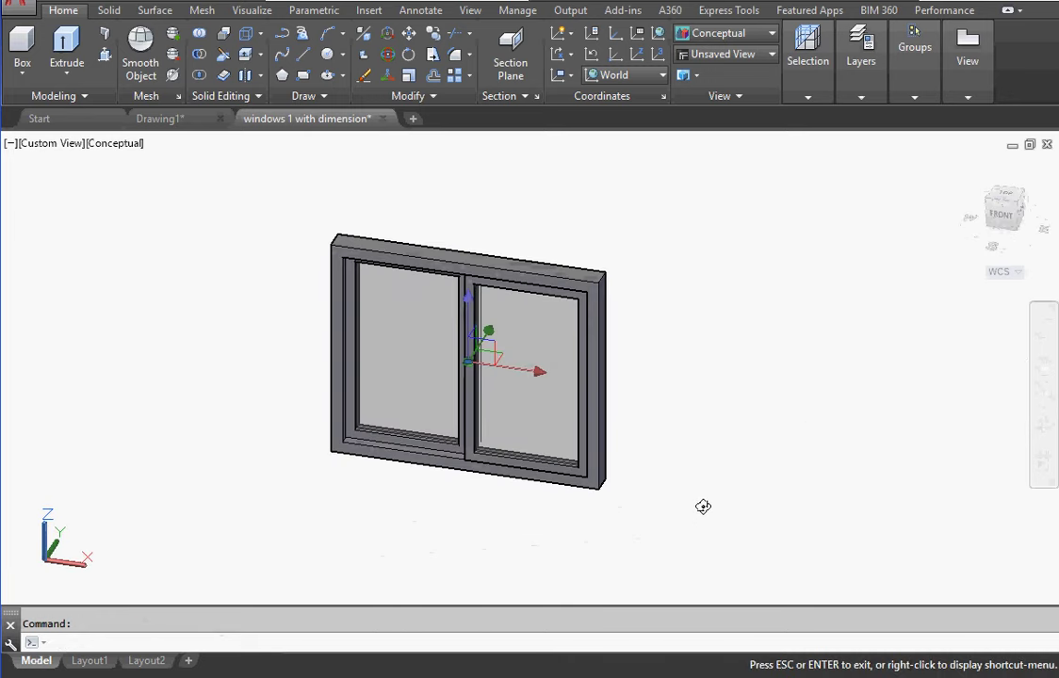
key("Escape")
key("Escape")
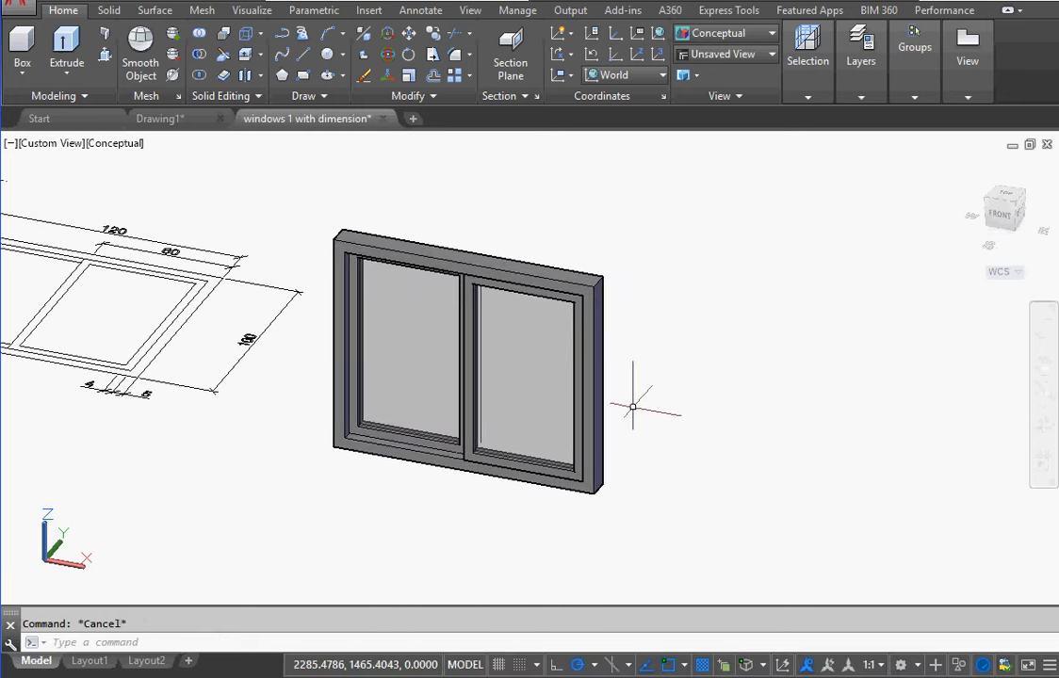
scroll(633, 406, "up", 2)
scroll(501, 464, "up", 1)
scroll(432, 450, "up", 2)
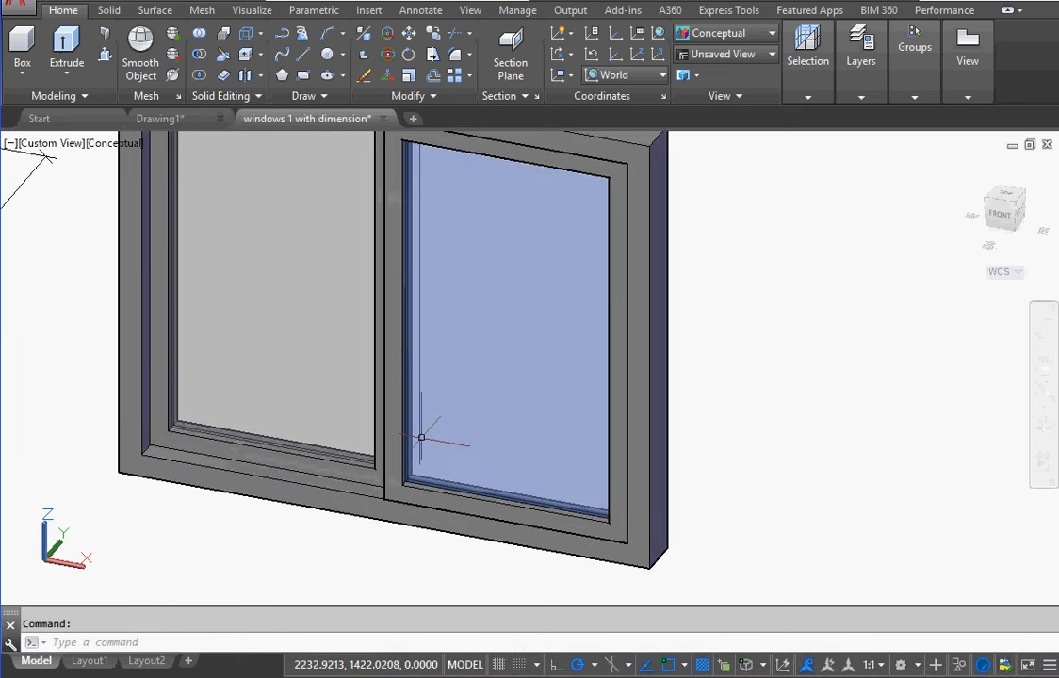
left_click(417, 428)
right_click(735, 331)
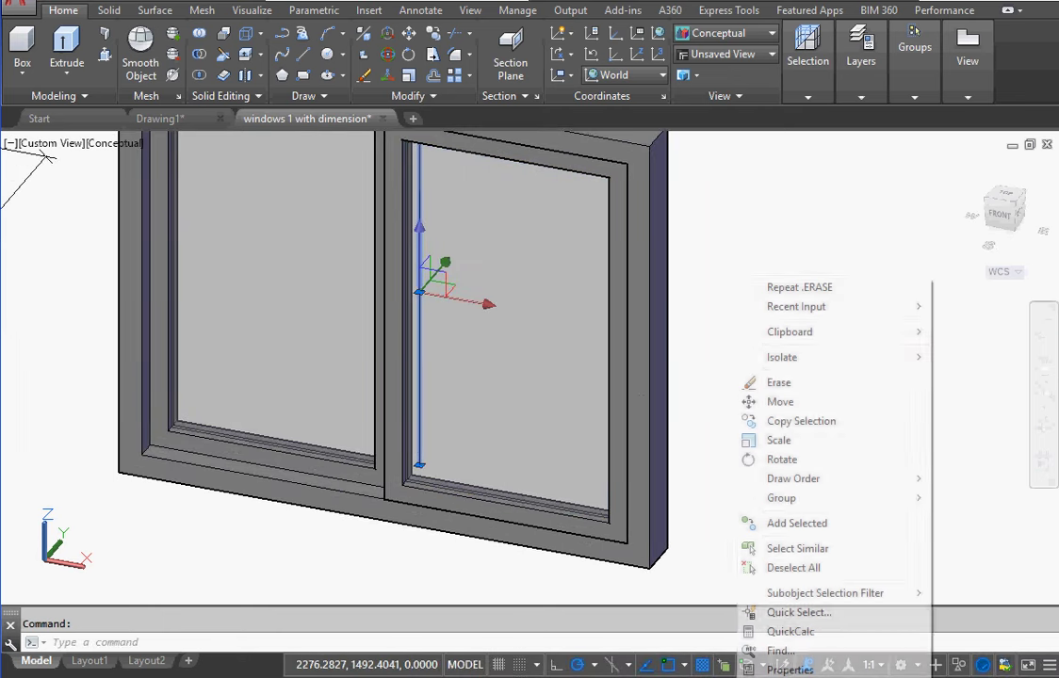
left_click(826, 548)
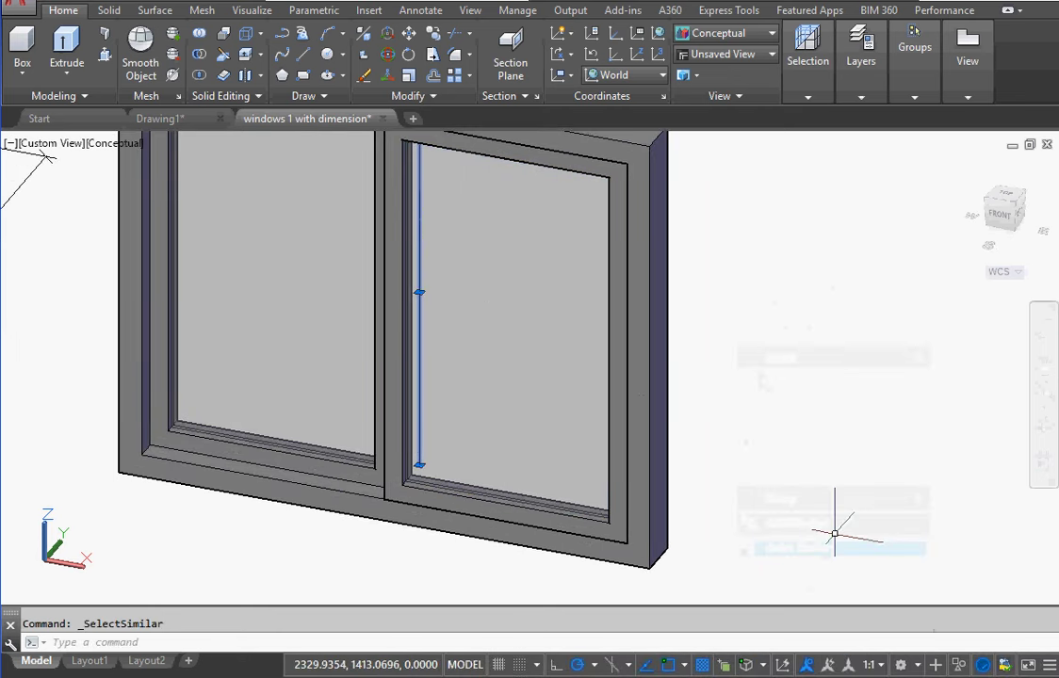
scroll(426, 514, "down", 3)
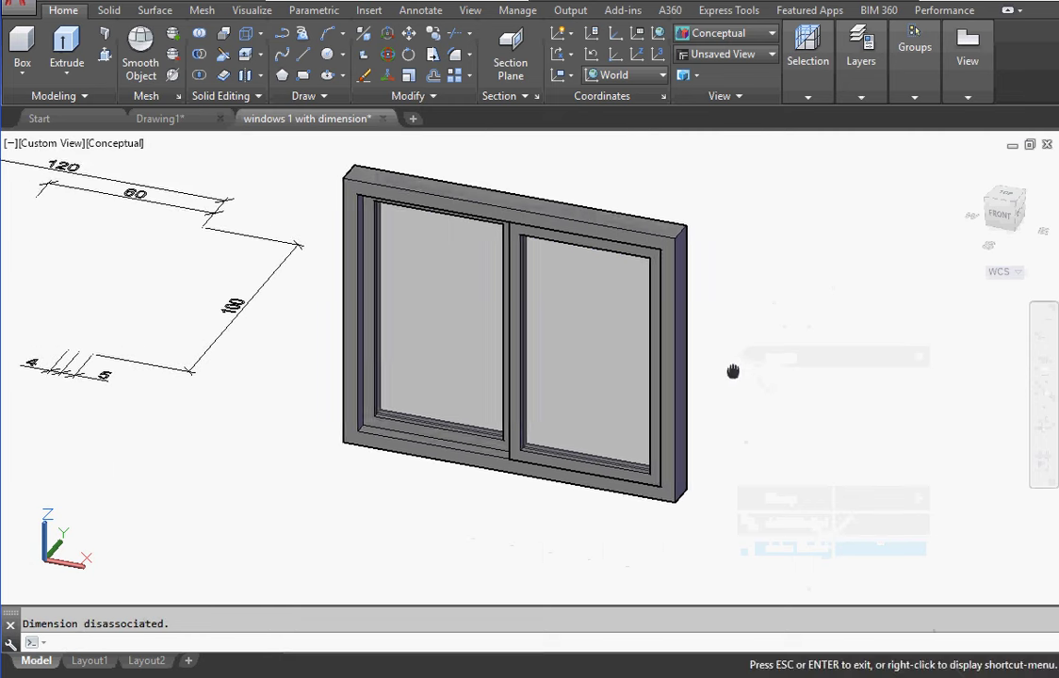